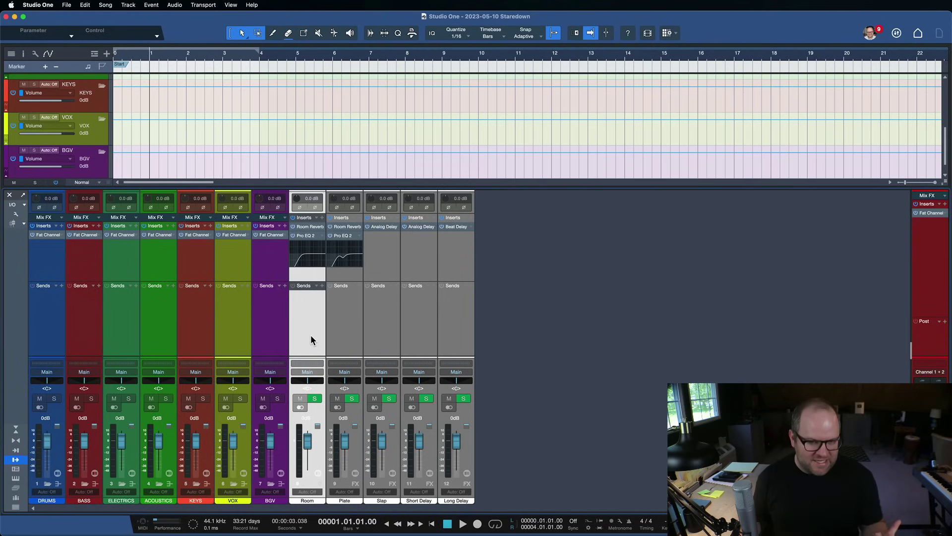
Select the DRUMS channel, hide the console and bring up the Appearance settings in the preferences
left_click(159, 314)
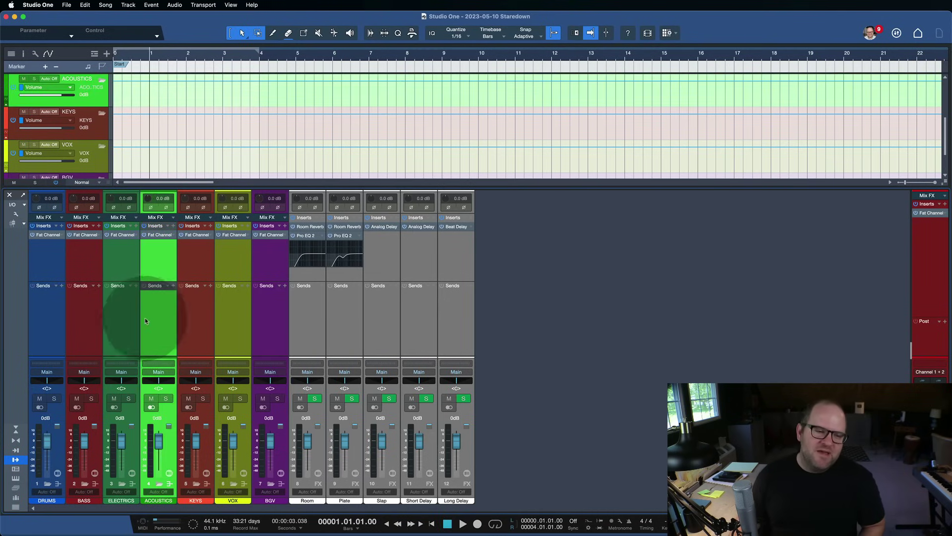
left_click(40, 321)
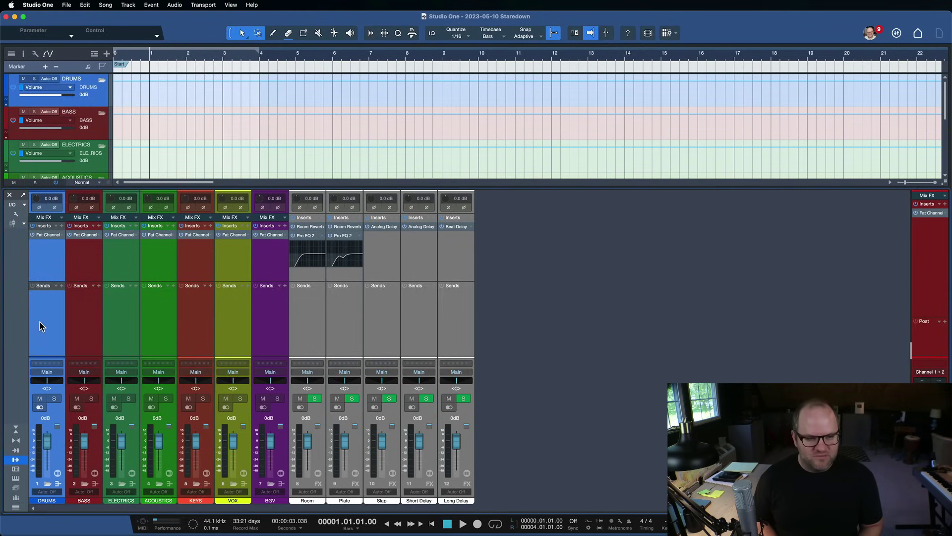
key("F3")
key("super+comma")
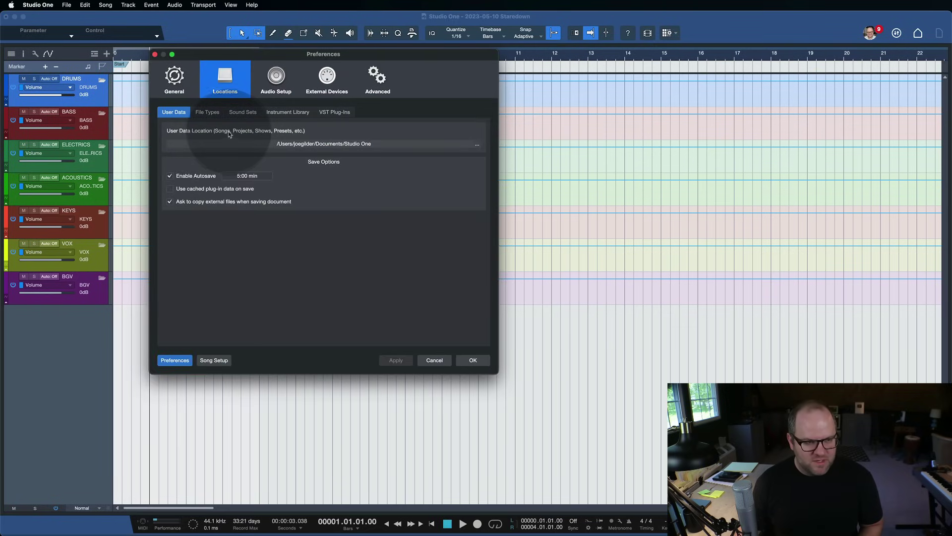
left_click(378, 78)
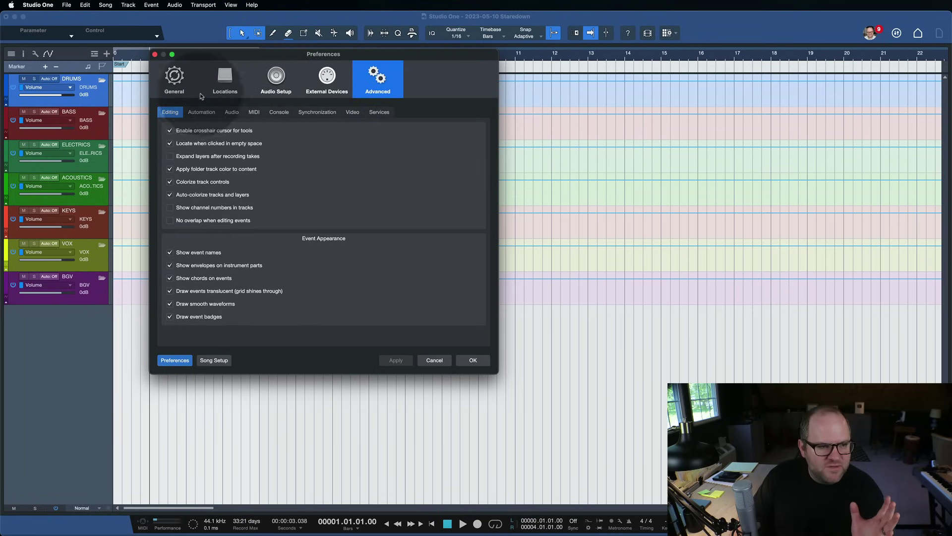
left_click(174, 77)
left_click(206, 113)
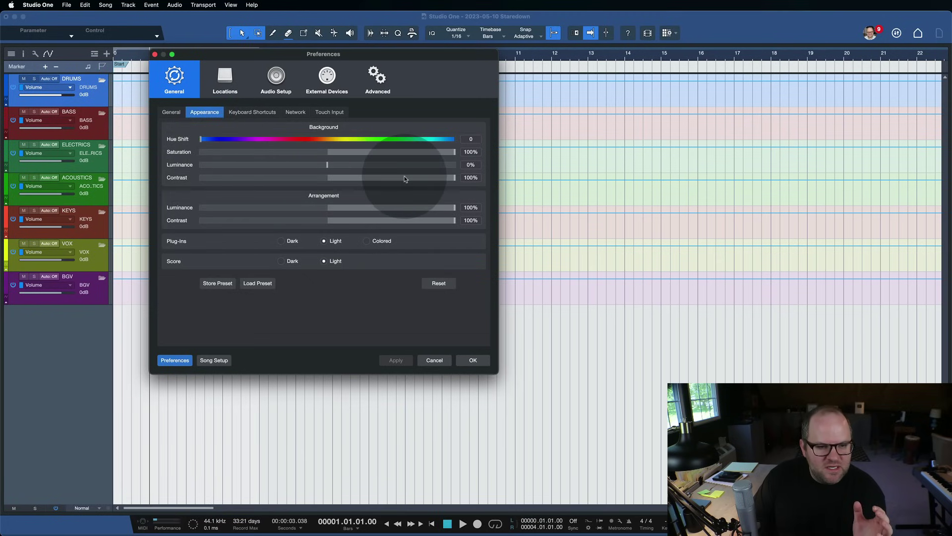
Try a dark arrangement by lowering its luminance to 1% and its contrast to 18%
left_click_drag(454, 178, 512, 164)
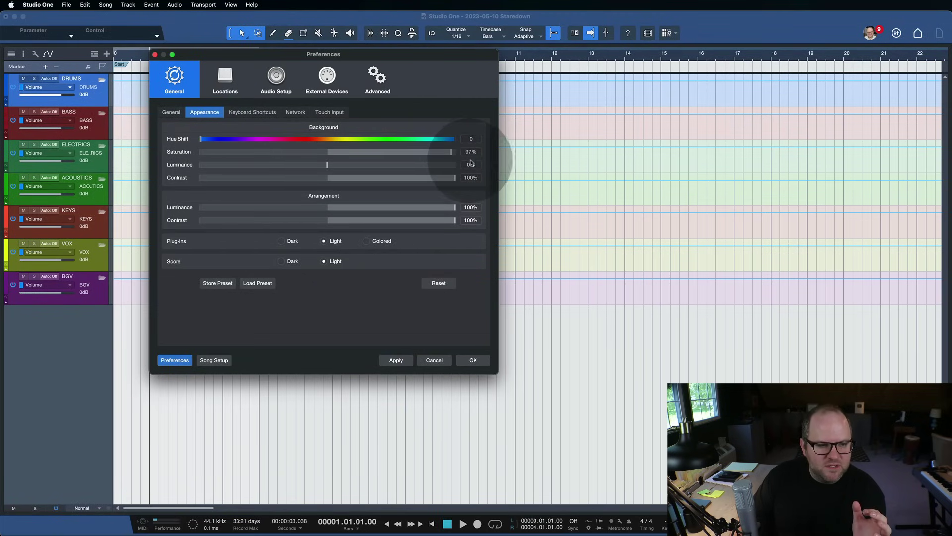
left_click_drag(453, 207, 329, 205)
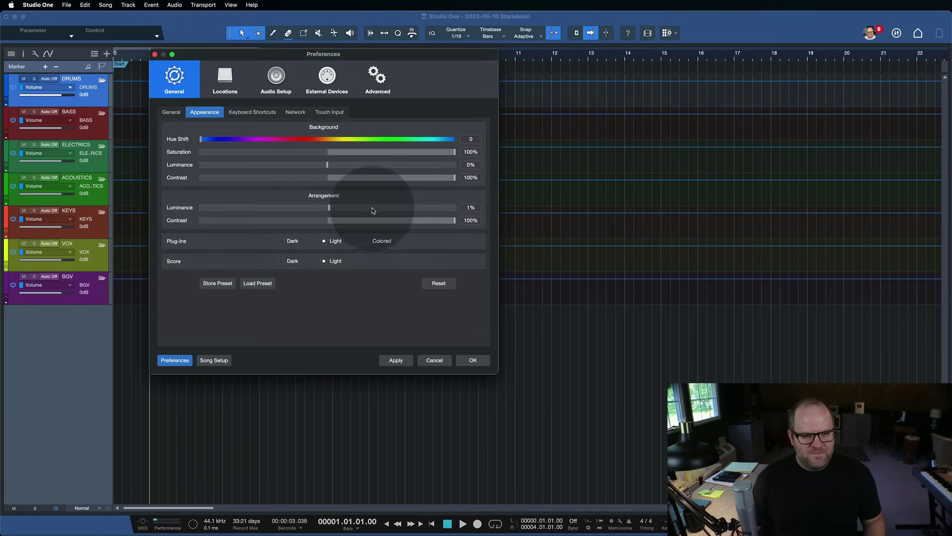
left_click_drag(451, 225, 324, 229)
left_click(323, 231)
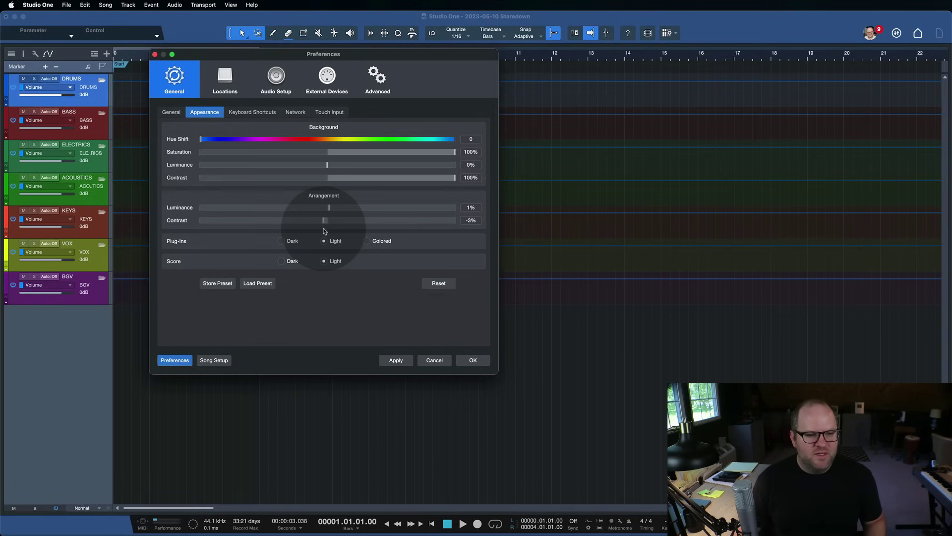
left_click_drag(332, 221, 351, 222)
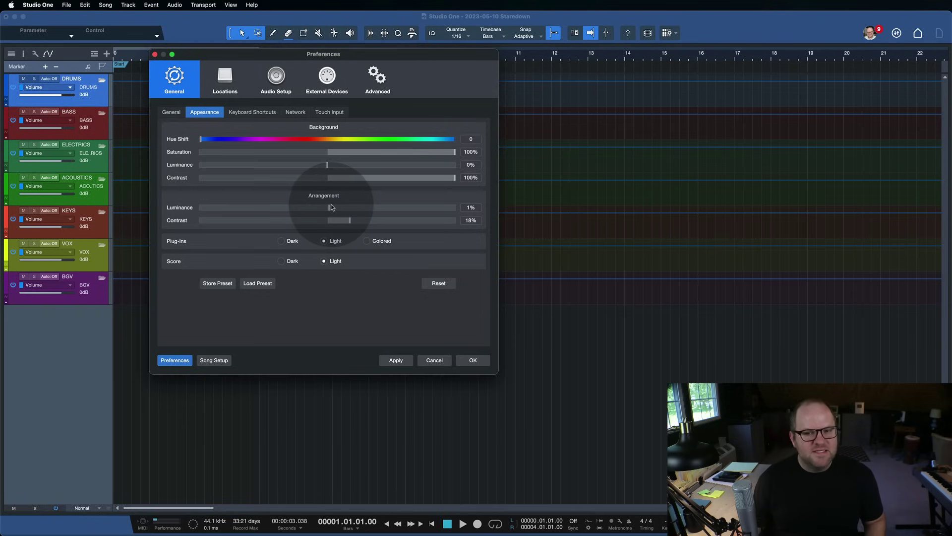
Return the arrangement luminance and contrast to 100% and accept the preferences
left_click_drag(331, 204, 551, 205)
left_click_drag(352, 220, 469, 224)
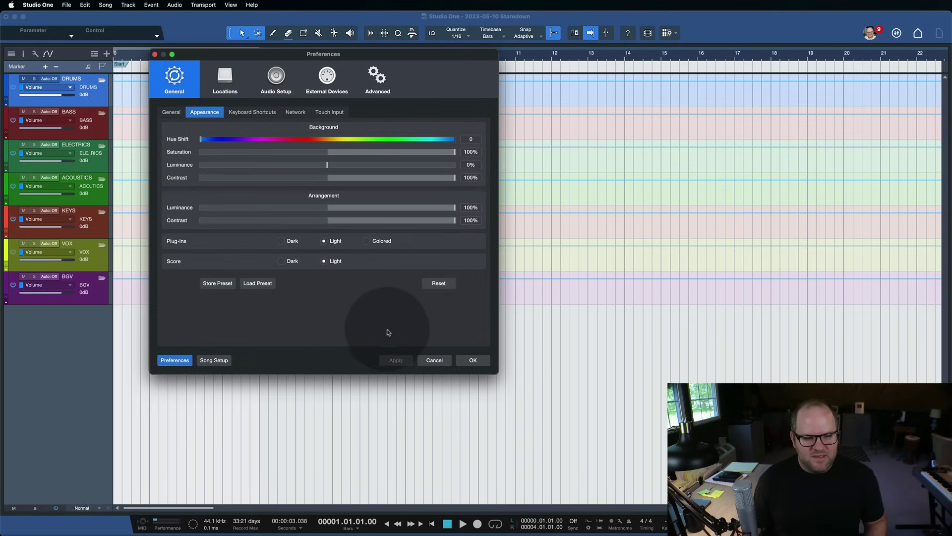
left_click(476, 361)
Hide the automation lanes in the arrangement and save the song
key("a")
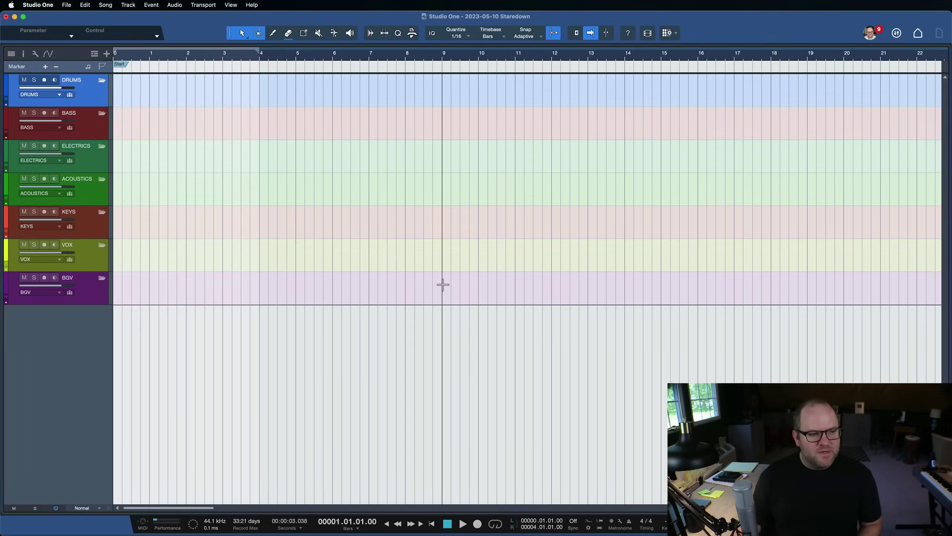
key("super+s")
Show the console and select the channels from BASS through BGV, ending on DRUMS, to compare their highlighted colors
key("F3")
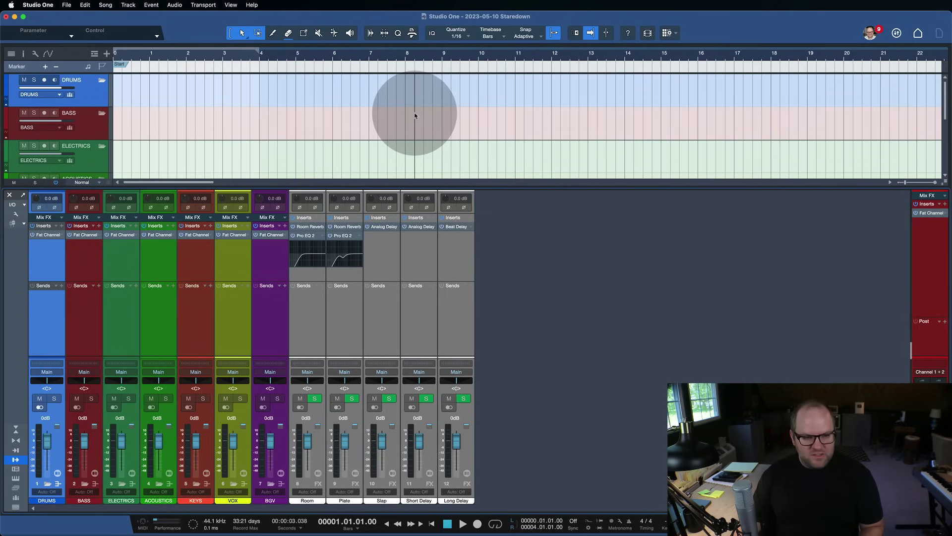
left_click(86, 335)
left_click(131, 333)
left_click(168, 332)
left_click(195, 332)
left_click(233, 332)
left_click(270, 332)
left_click(46, 338)
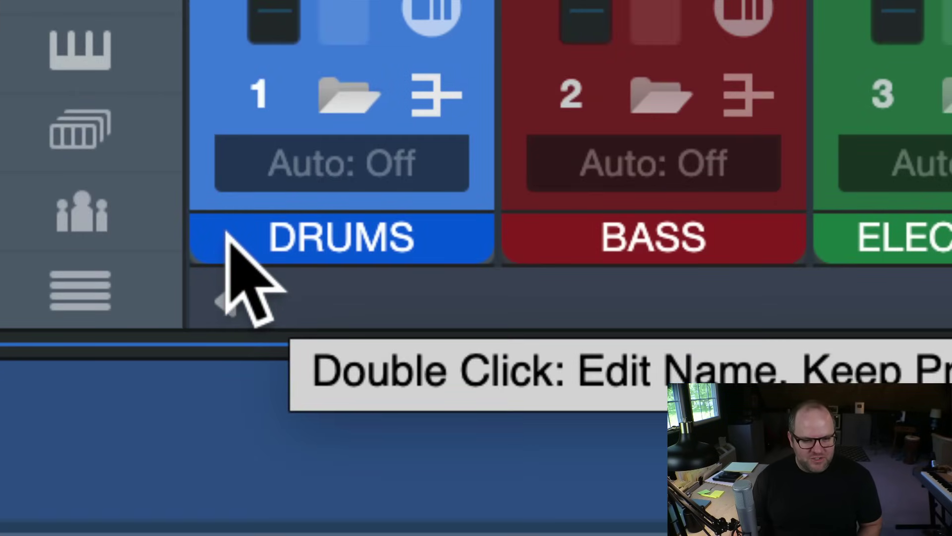
Recolor the DRUMS channel violet by shifting the hue of the first palette swatch to 6A00FF
left_click(226, 233)
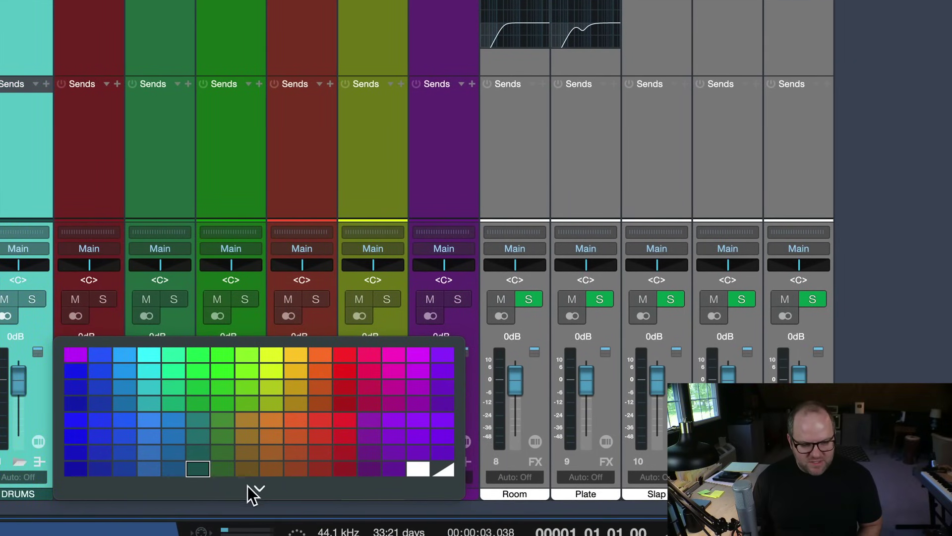
left_click(259, 487)
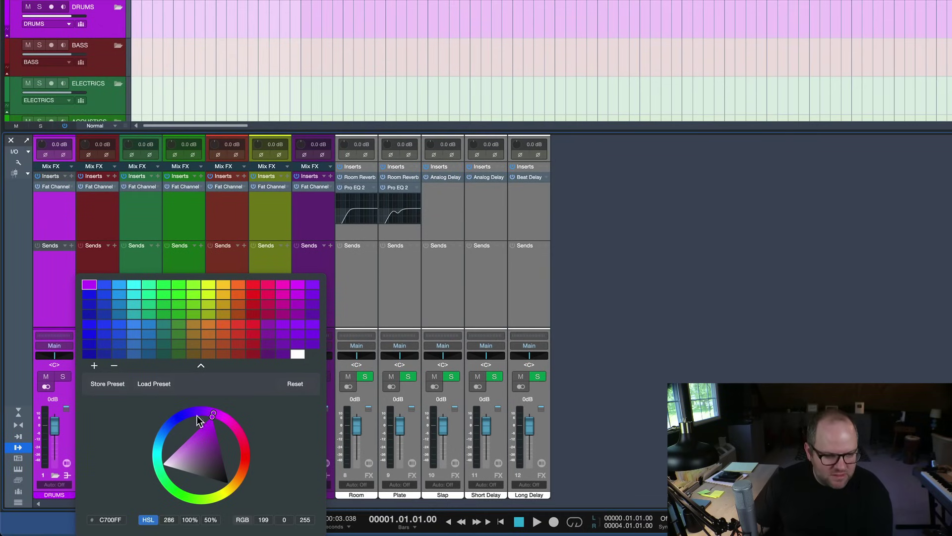
left_click_drag(212, 417, 198, 403)
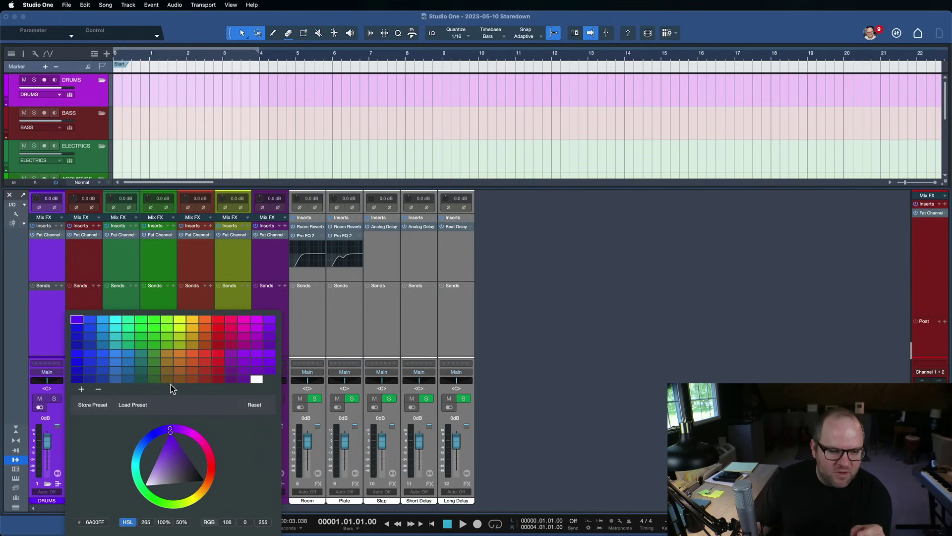
left_click(167, 278)
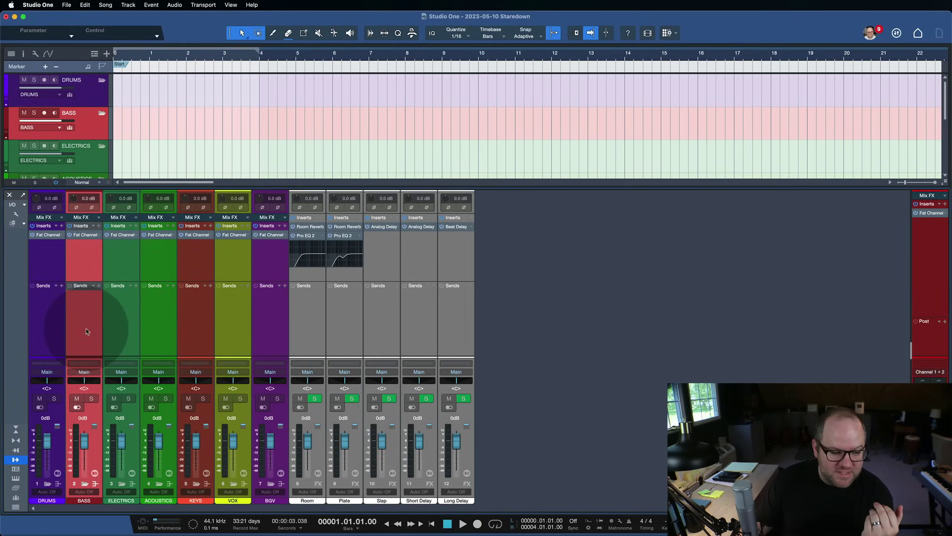
Select the BASS, ELECTRICS, ACOUSTICS, KEYS and BGV channels in turn and compare the track colors in the console and arrangement
left_click(82, 329)
left_click(124, 329)
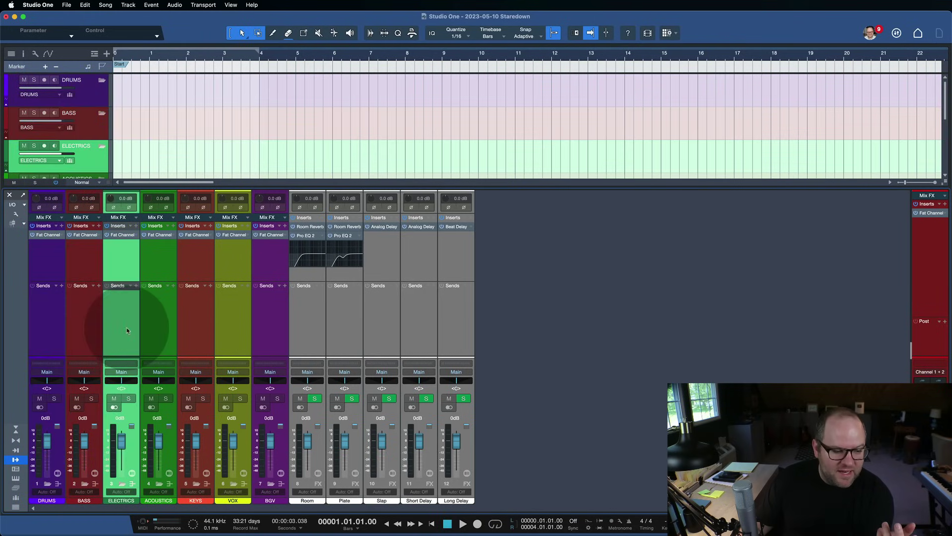
left_click(158, 328)
left_click(198, 330)
left_click(262, 330)
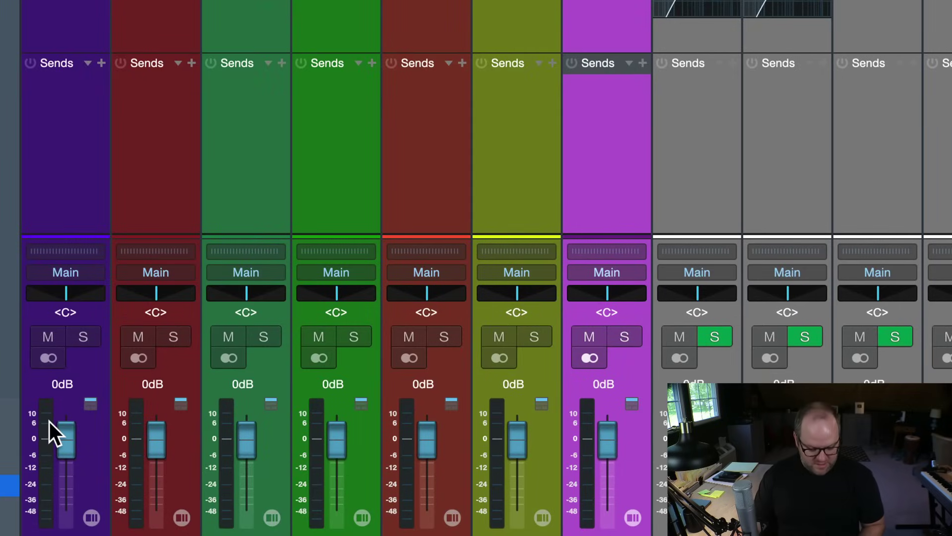
key("F3")
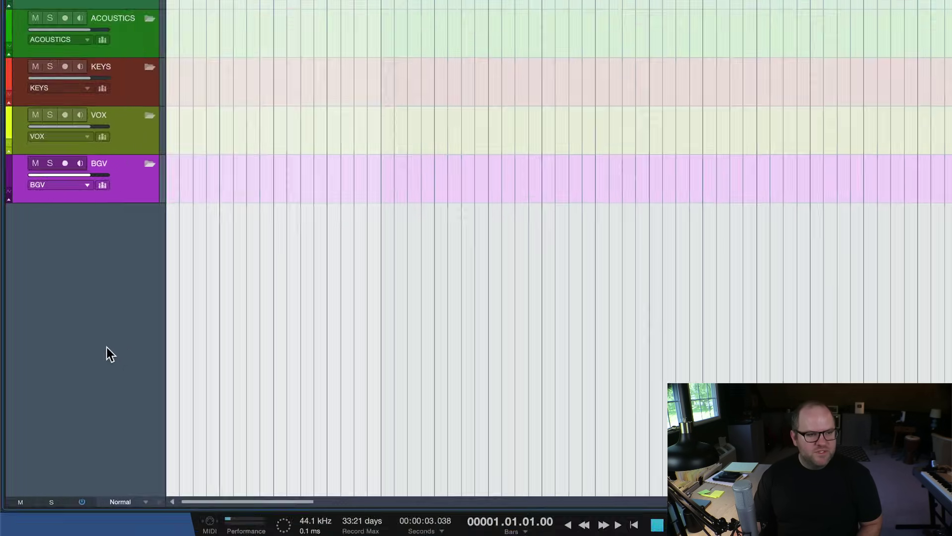
key("F3")
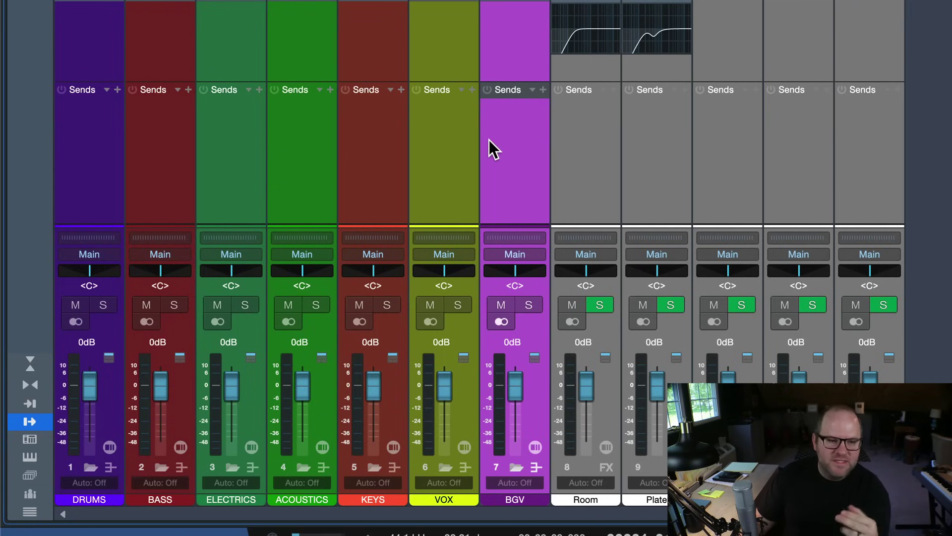
Recolor the DRUMS channel with the dark blue swatch in the first column of the palette's last row
left_click(112, 194)
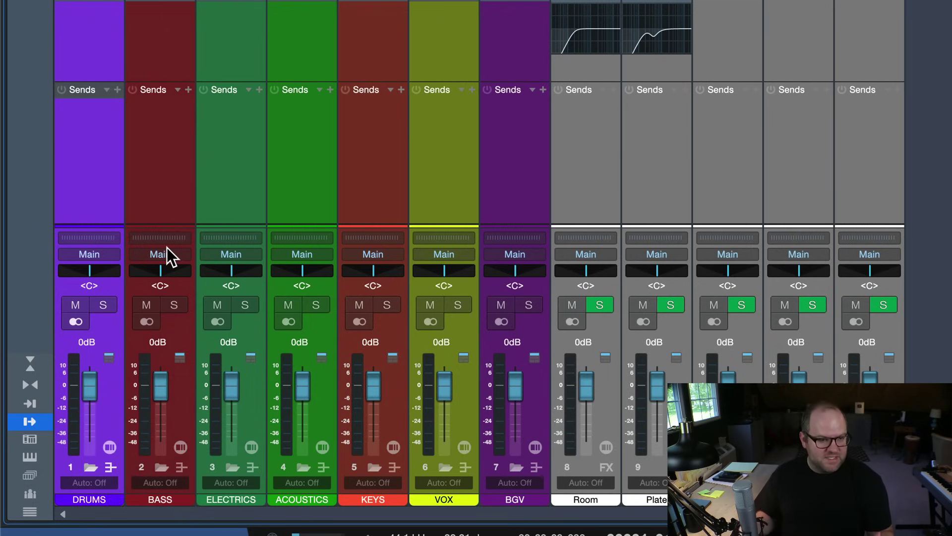
left_click(117, 498)
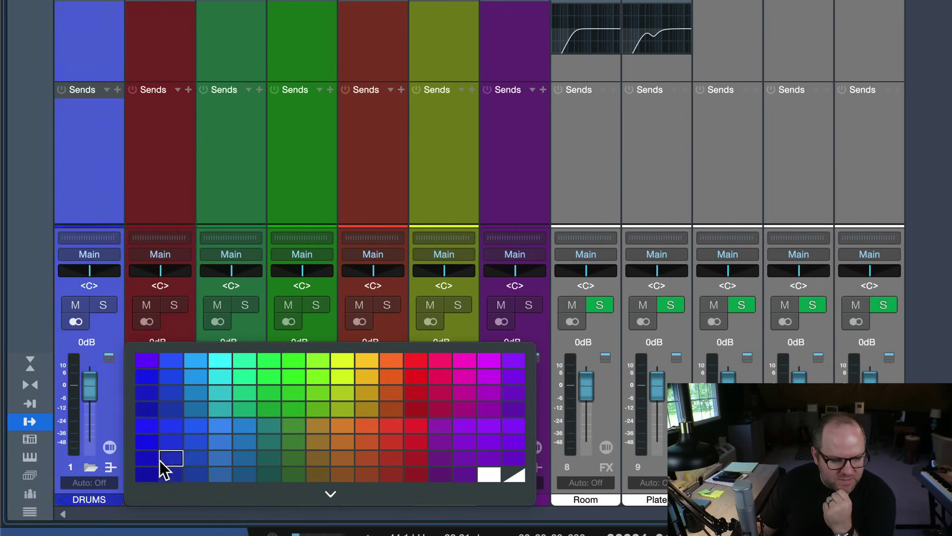
left_click(141, 469)
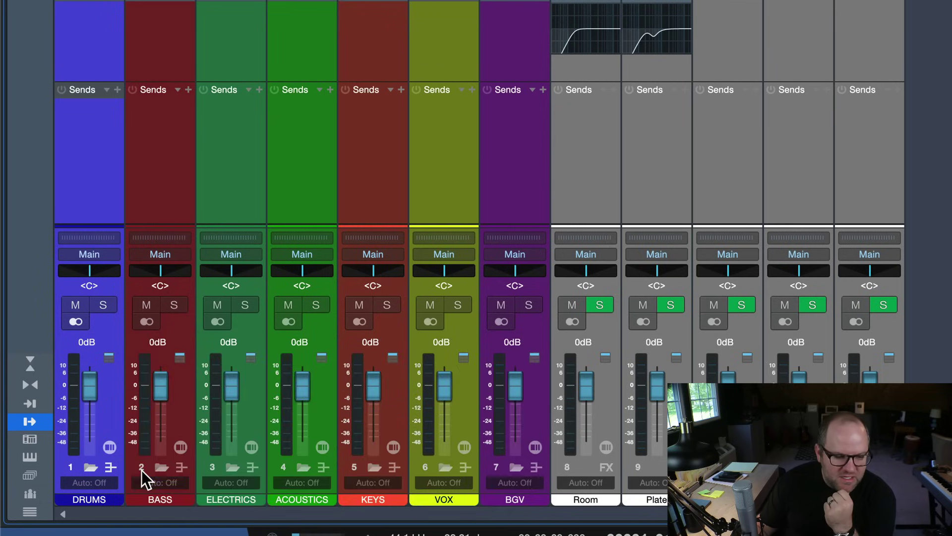
left_click(111, 499)
left_click(286, 498)
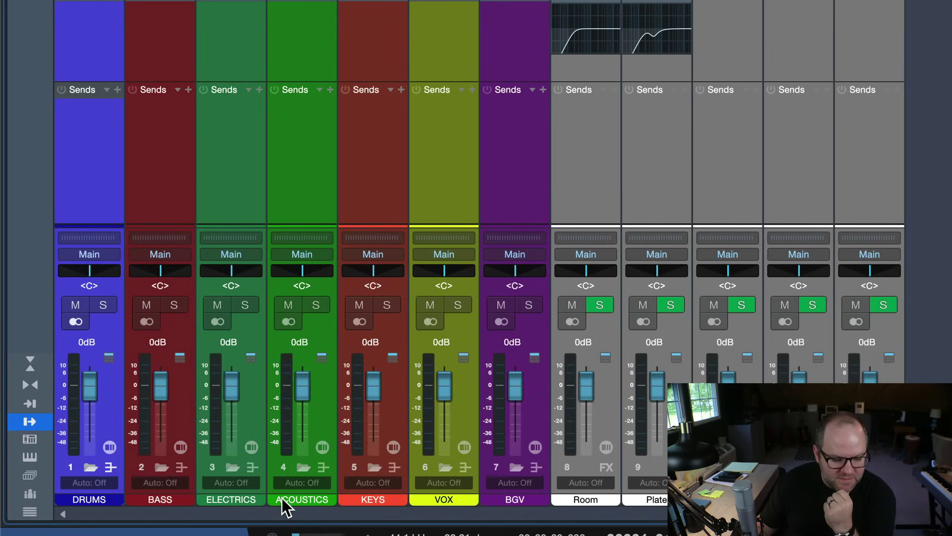
Customize the DRUMS color on the color wheel, shifting its hue and shade to a medium steel blue
left_click(115, 497)
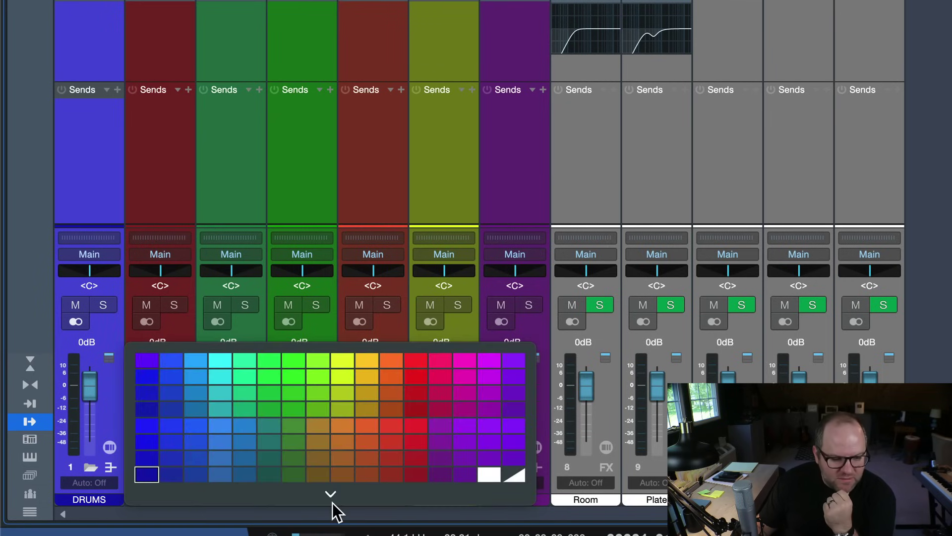
left_click(330, 502)
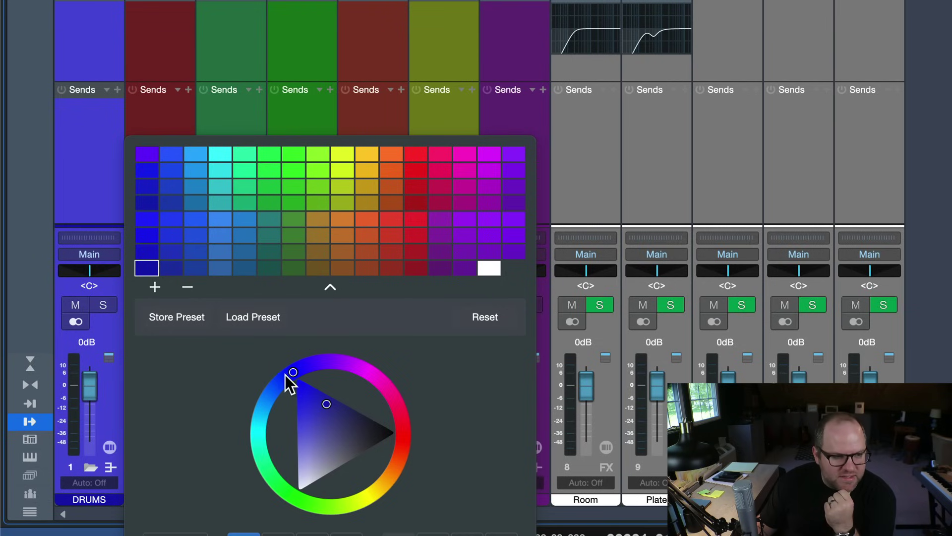
mouse_move(294, 378)
left_mouse_down()
mouse_move(314, 374)
mouse_move(273, 432)
mouse_move(300, 380)
mouse_move(329, 361)
mouse_move(285, 380)
mouse_move(301, 367)
left_mouse_up()
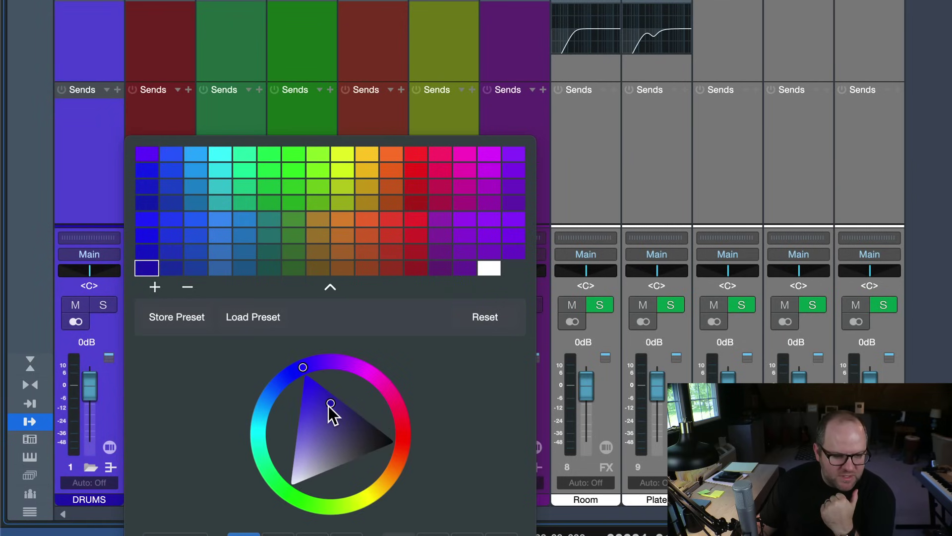
mouse_move(332, 407)
left_mouse_down()
mouse_move(376, 442)
mouse_move(285, 460)
mouse_move(278, 380)
mouse_move(378, 429)
mouse_move(329, 383)
mouse_move(341, 425)
mouse_move(360, 428)
mouse_move(329, 413)
left_mouse_up()
left_click_drag(306, 368, 262, 397)
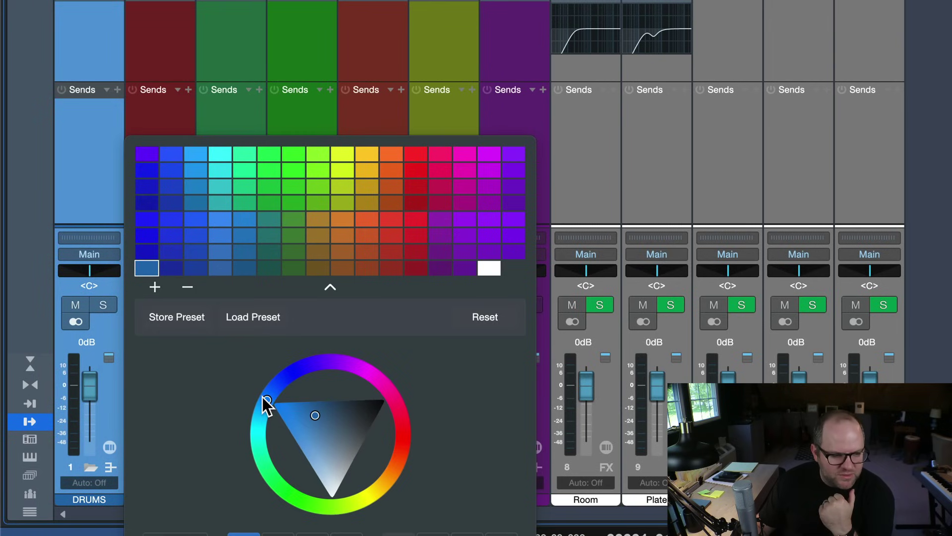
left_click(99, 154)
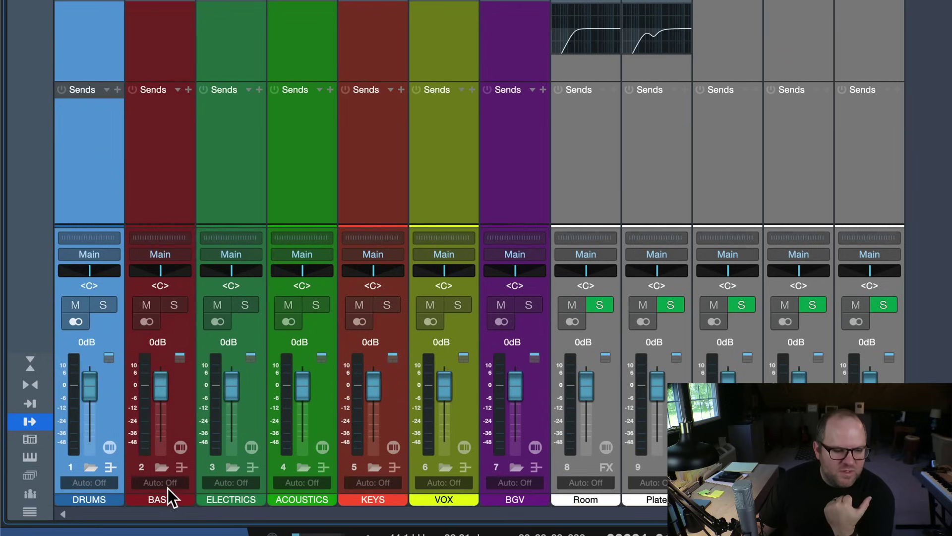
Recolor the BASS channel with the palette's bright red swatch, fine-tuned on the color wheel to F7000C
left_click(180, 498)
left_click(182, 499)
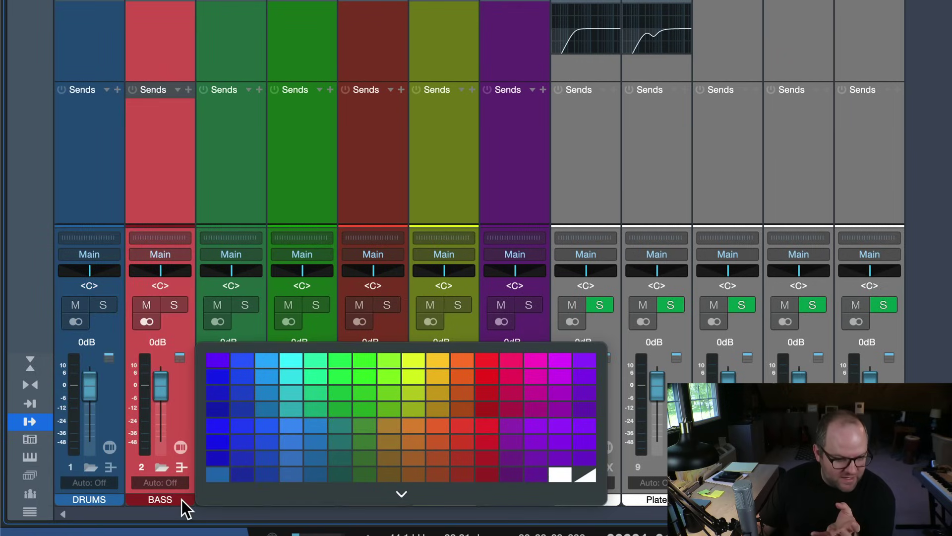
left_click(402, 493)
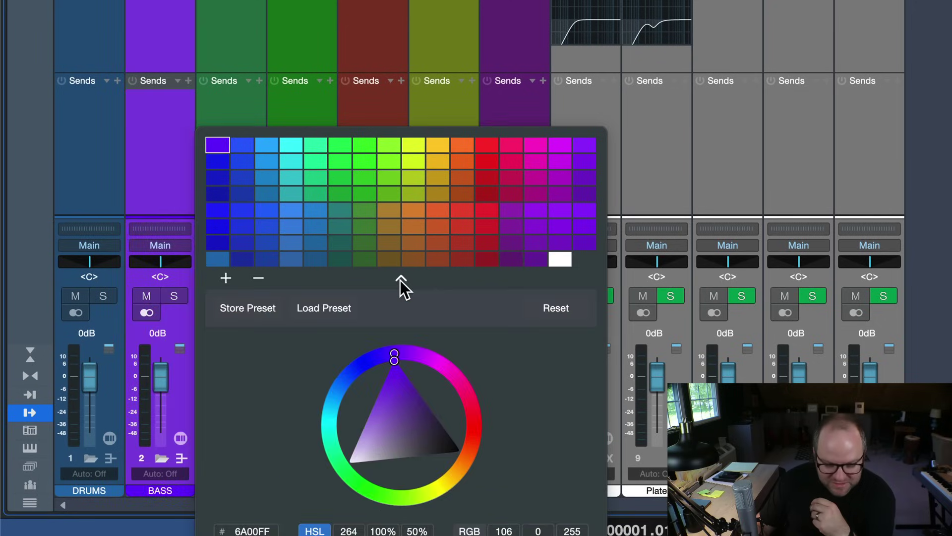
left_click(489, 148)
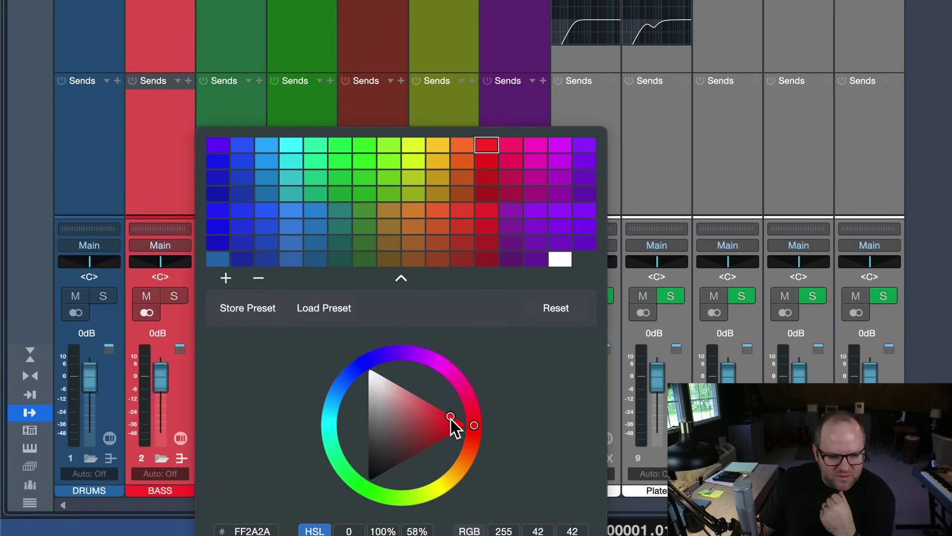
mouse_move(474, 424)
left_mouse_down()
mouse_move(469, 445)
mouse_move(468, 392)
mouse_move(472, 449)
mouse_move(481, 433)
mouse_move(463, 430)
mouse_move(469, 443)
mouse_move(471, 424)
left_mouse_up()
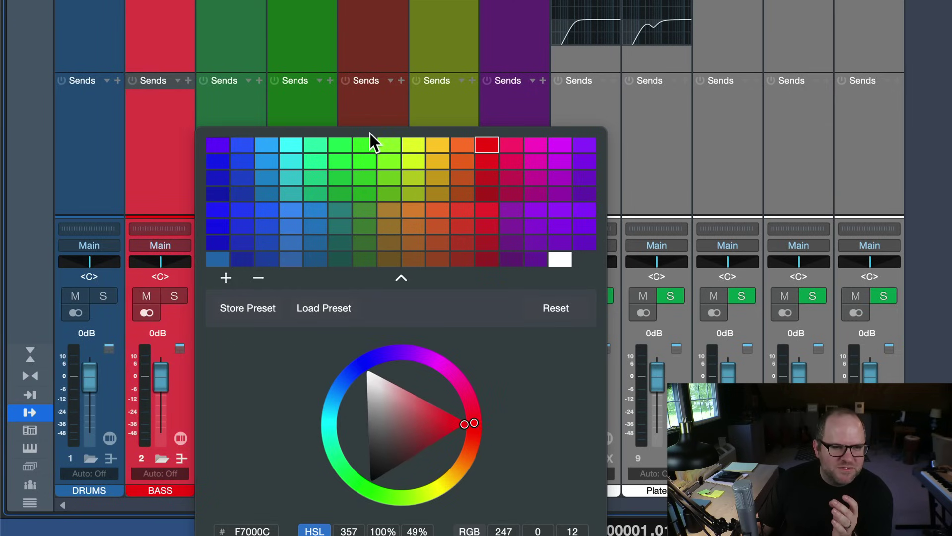
left_click(177, 172)
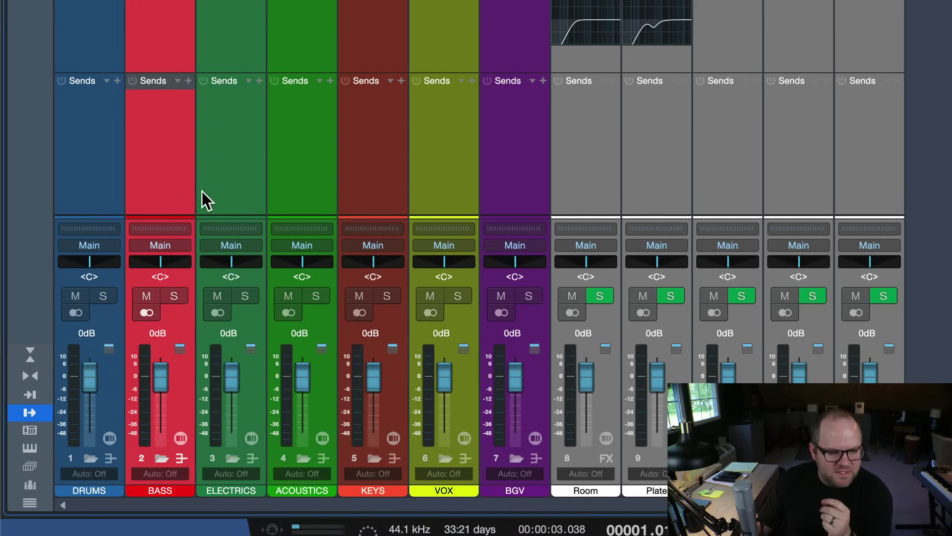
Recolor the ELECTRICS channel bright green (4CFF00)
left_click(233, 190)
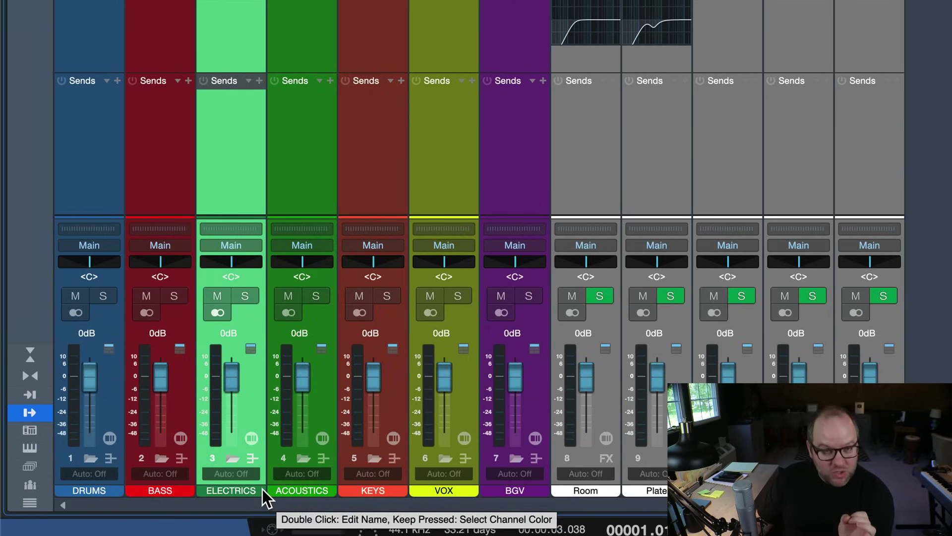
left_click_drag(262, 489, 457, 489)
left_click(460, 487)
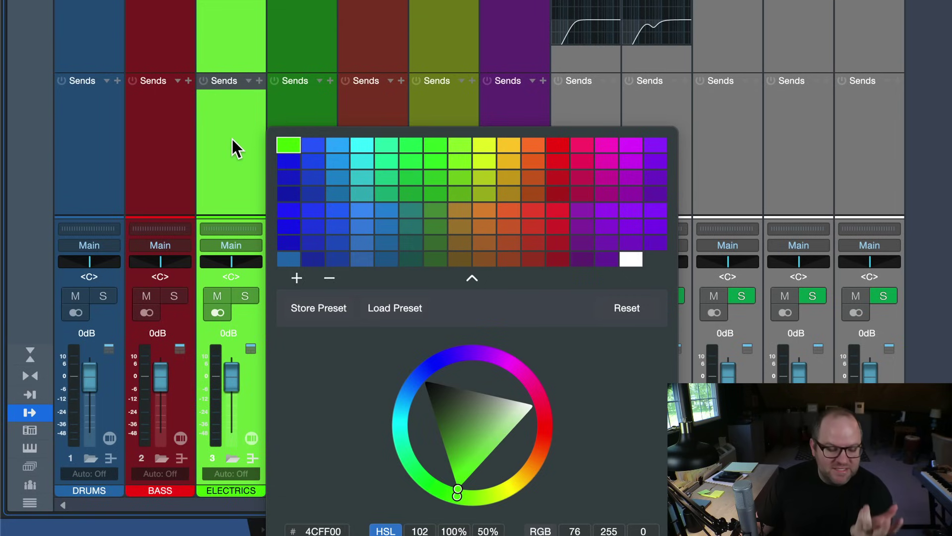
left_click(288, 108)
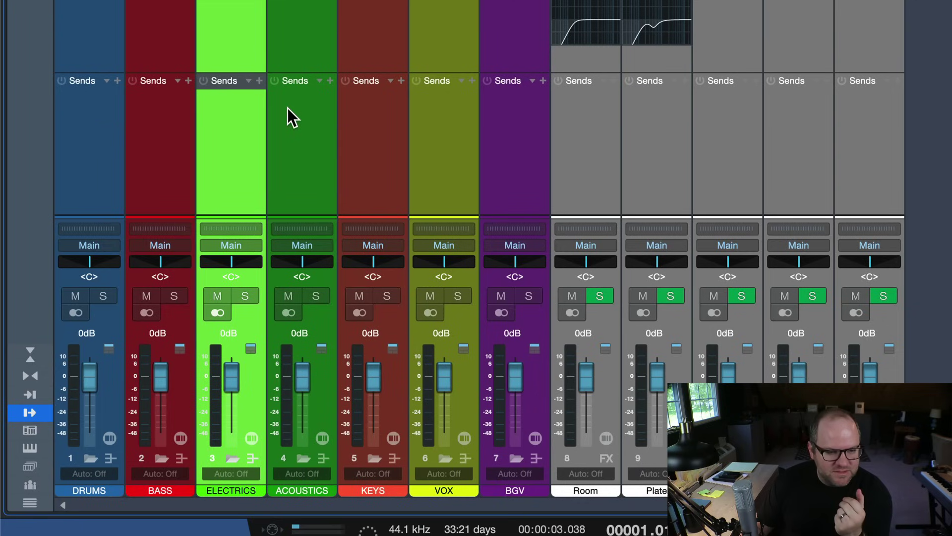
Recolor the ACOUSTICS channel with the muted dark green swatch in the palette's last row
left_click(288, 120)
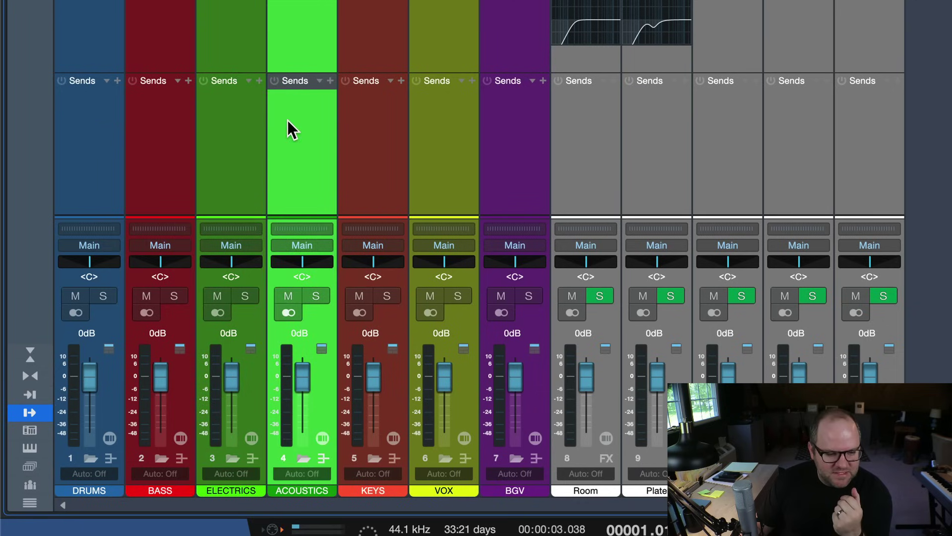
left_click(331, 490)
left_click(530, 449)
left_click(543, 485)
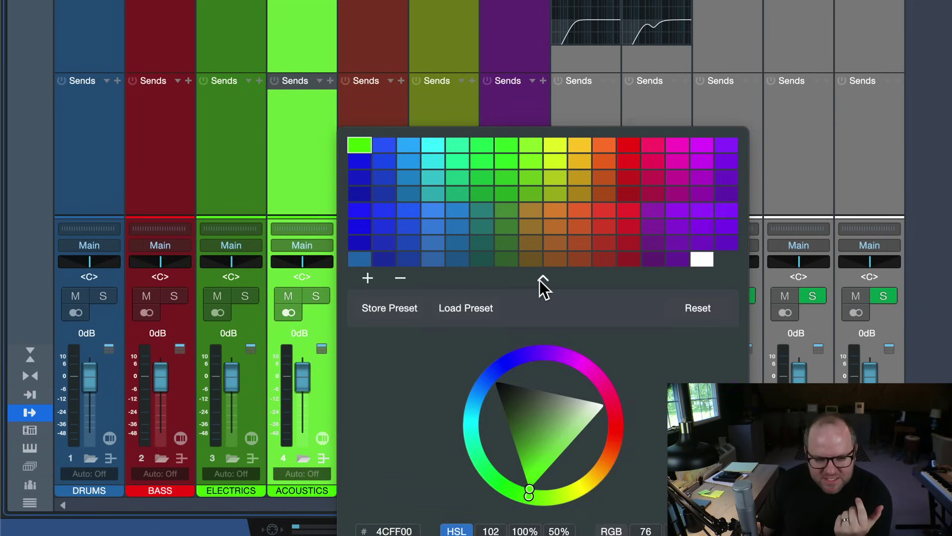
left_click(486, 195)
left_click(507, 225)
left_click(506, 257)
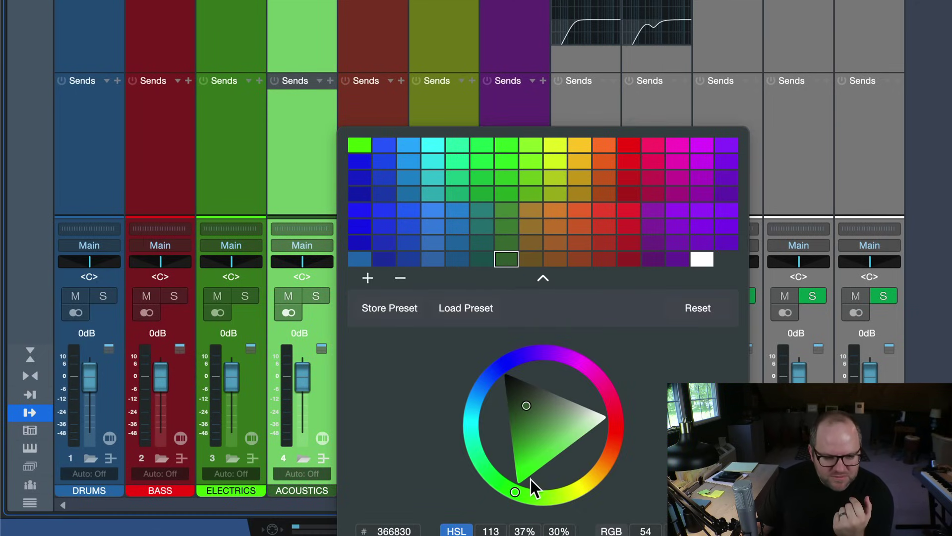
Customize the ACOUSTICS color on the color wheel, shifting its hue and shade to the mint green 08FD9F
mouse_move(525, 400)
left_mouse_down()
mouse_move(525, 427)
mouse_move(564, 417)
mouse_move(518, 379)
mouse_move(522, 404)
mouse_move(495, 349)
left_mouse_up()
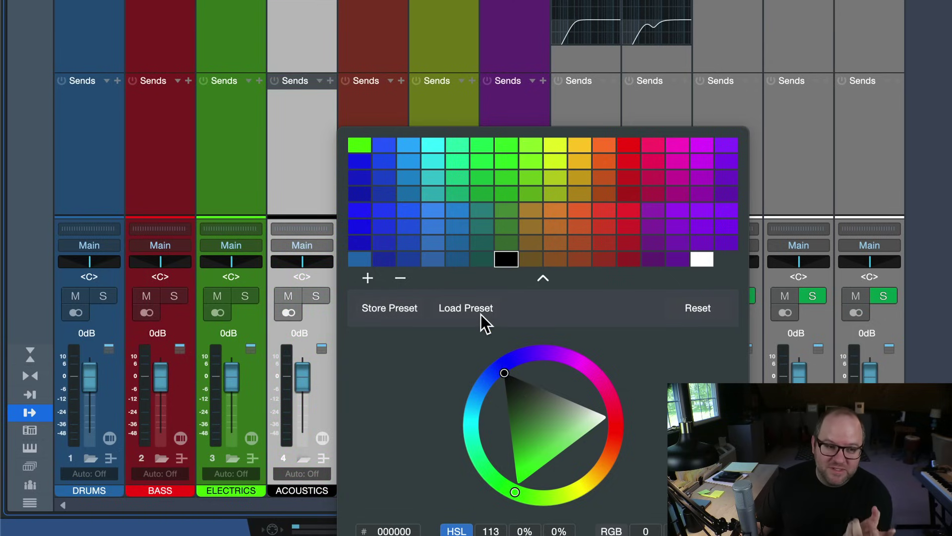
mouse_move(481, 314)
left_mouse_down()
mouse_move(521, 409)
mouse_move(511, 420)
mouse_move(522, 446)
mouse_move(513, 455)
mouse_move(562, 463)
mouse_move(581, 450)
mouse_move(519, 397)
mouse_move(521, 404)
left_mouse_up()
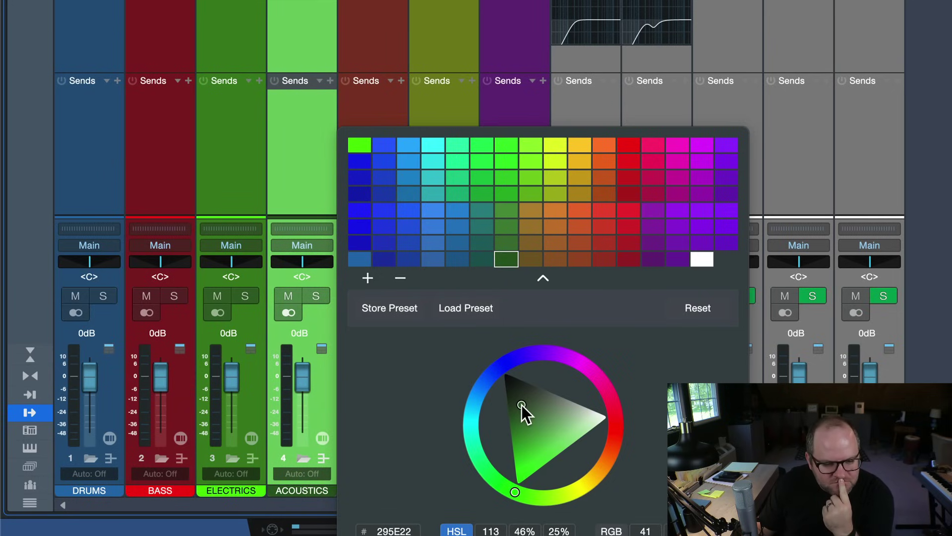
left_click_drag(514, 494, 476, 458)
left_click_drag(541, 396, 486, 451)
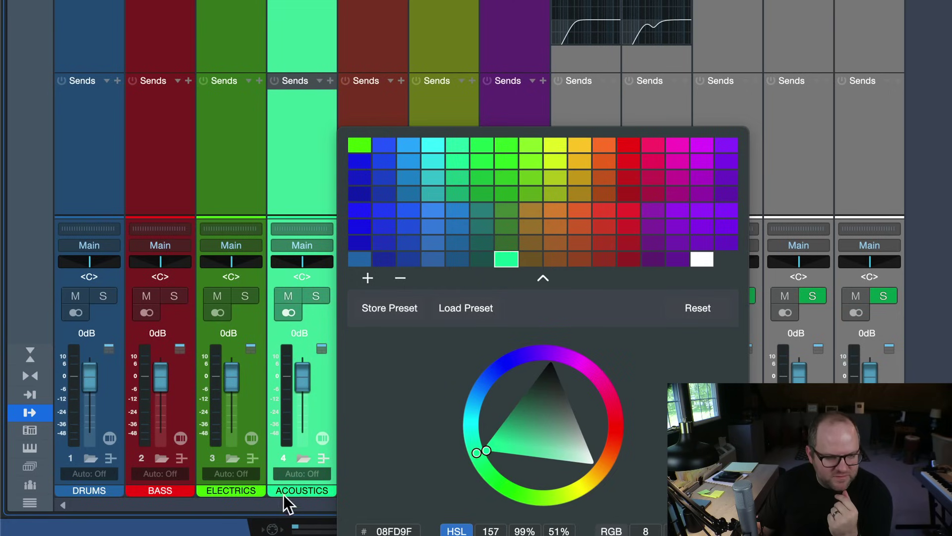
Alternate between the ACOUSTICS and ELECTRICS channels to compare how distinguishable their greens are
left_click(324, 192)
left_click(227, 176)
left_click(305, 168)
left_click(257, 168)
left_click(299, 168)
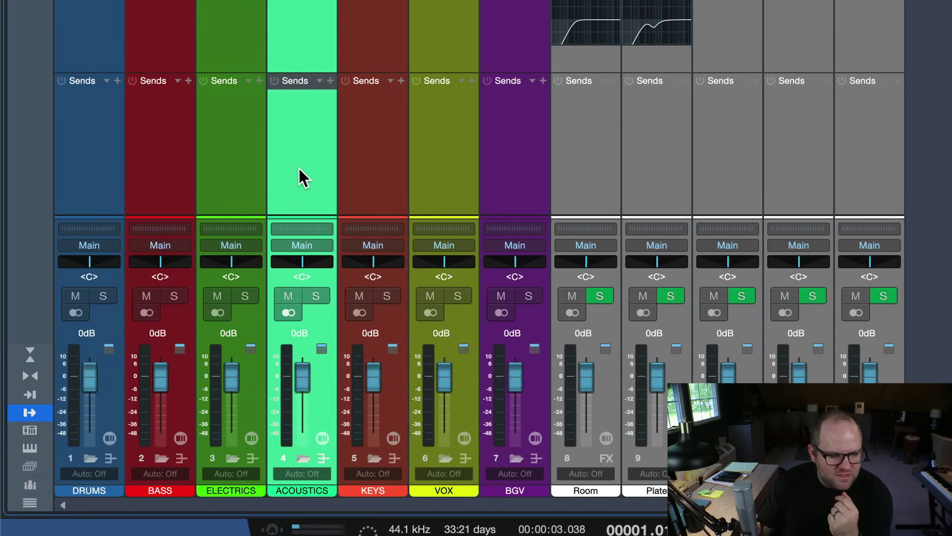
Adjust the ELECTRICS channel's green on the color wheel to the deeper shade 26A600
left_click(261, 490)
left_click(261, 489)
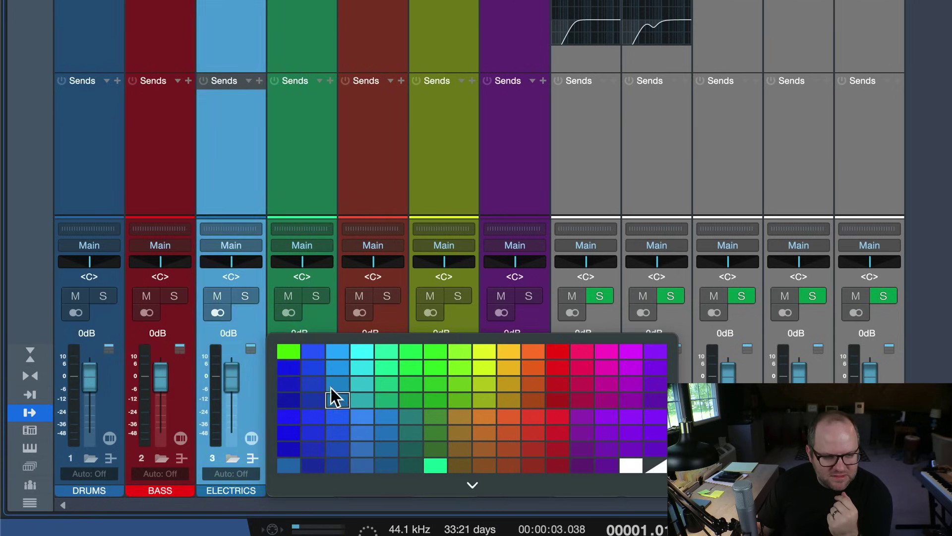
left_click(472, 485)
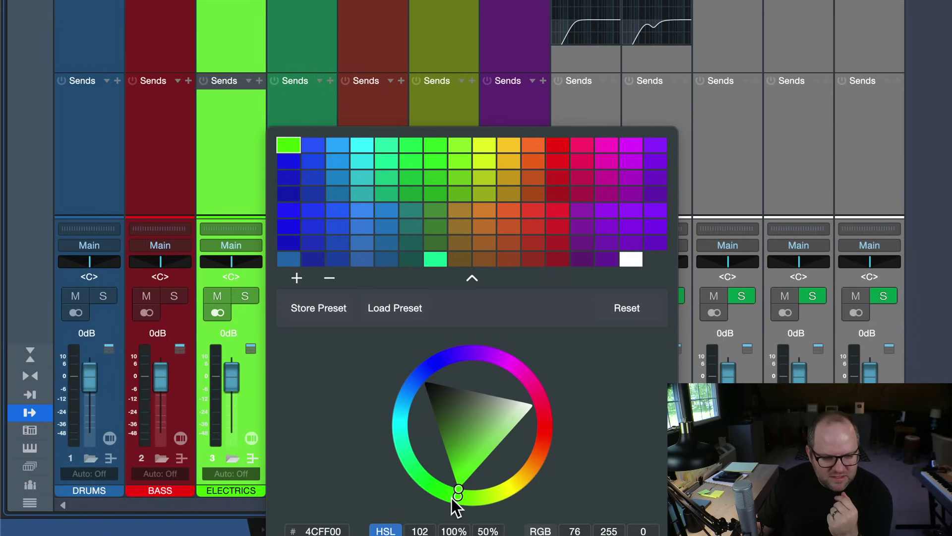
left_click_drag(459, 497, 442, 448)
left_click(247, 166)
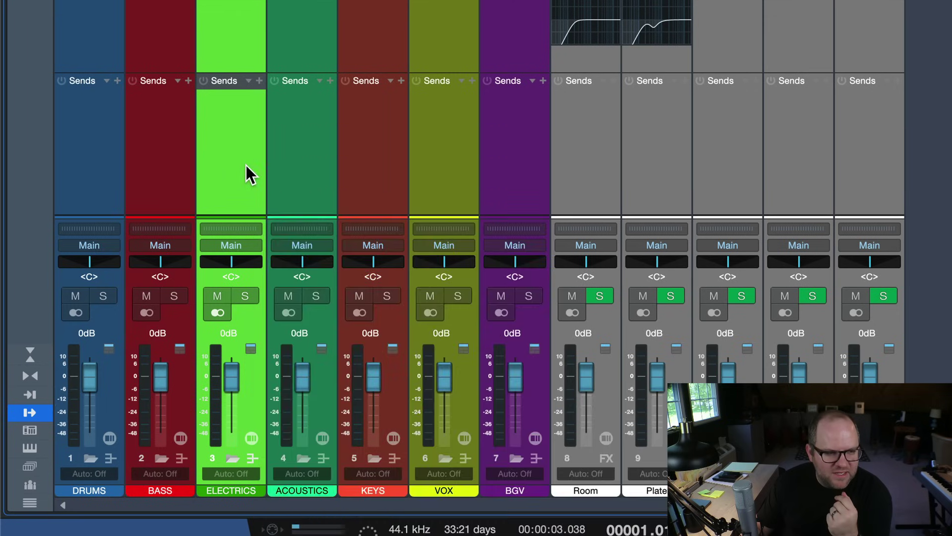
Select the BASS, ELECTRICS and ACOUSTICS channels in turn to compare their colors
left_click(183, 163)
left_click(237, 162)
left_click(181, 160)
left_click(233, 160)
left_click(172, 159)
left_click(285, 172)
left_click(257, 165)
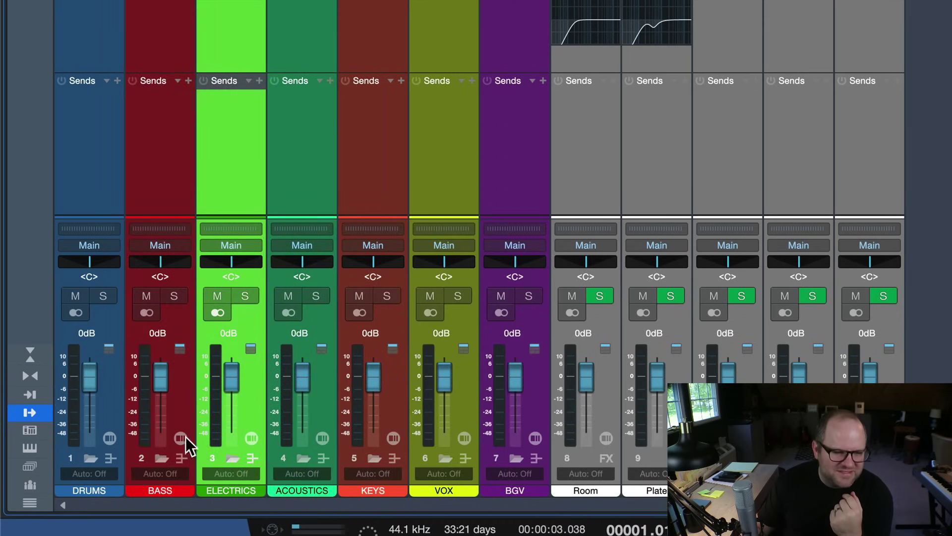
Darken the ELECTRICS color on the color wheel to 1A7200
left_click(201, 493)
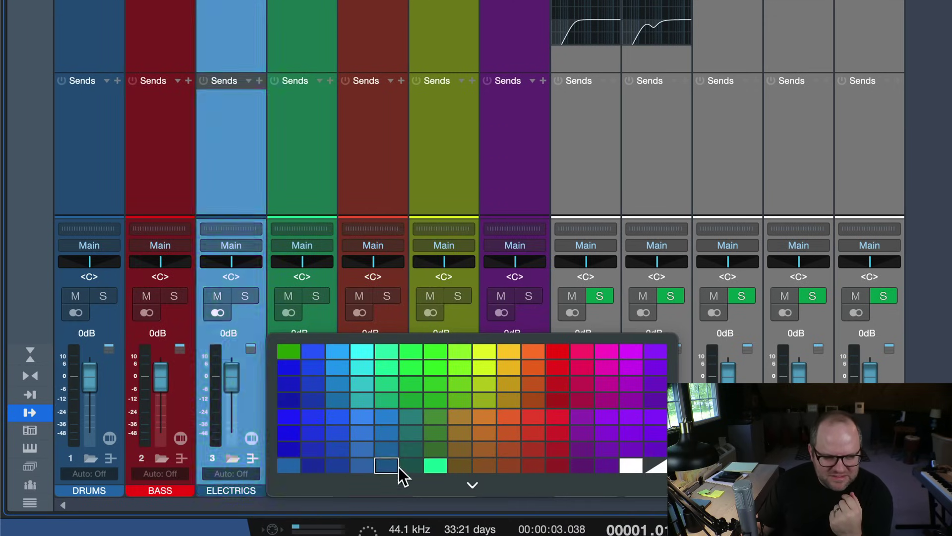
left_click(469, 486)
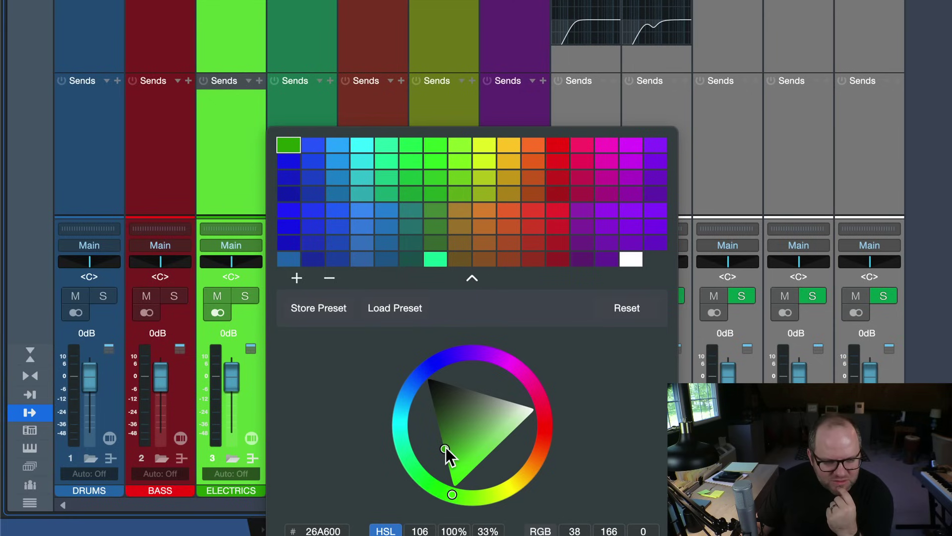
left_click_drag(445, 447, 438, 426)
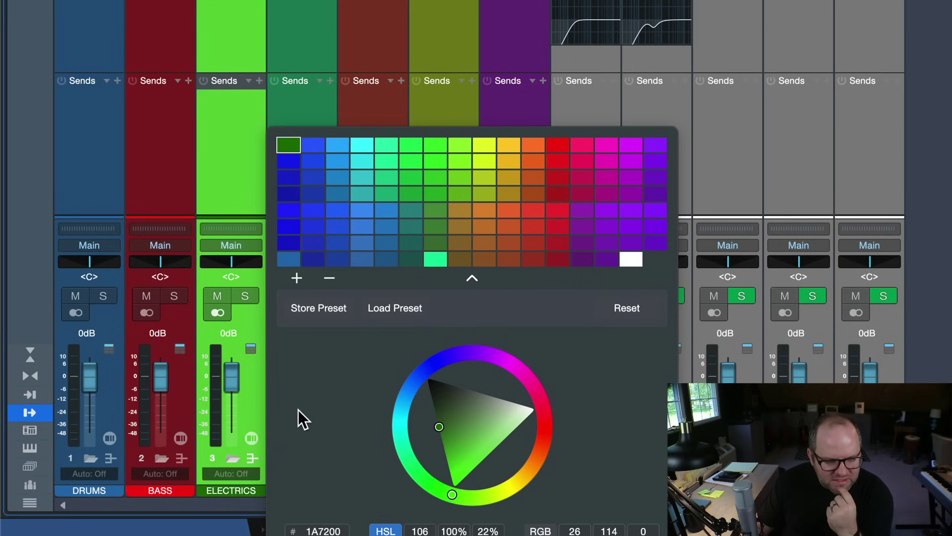
left_click(250, 407)
Select the ACOUSTICS, KEYS and VOX channels in turn to review their colors
left_click(312, 177)
left_click(379, 170)
left_click(438, 192)
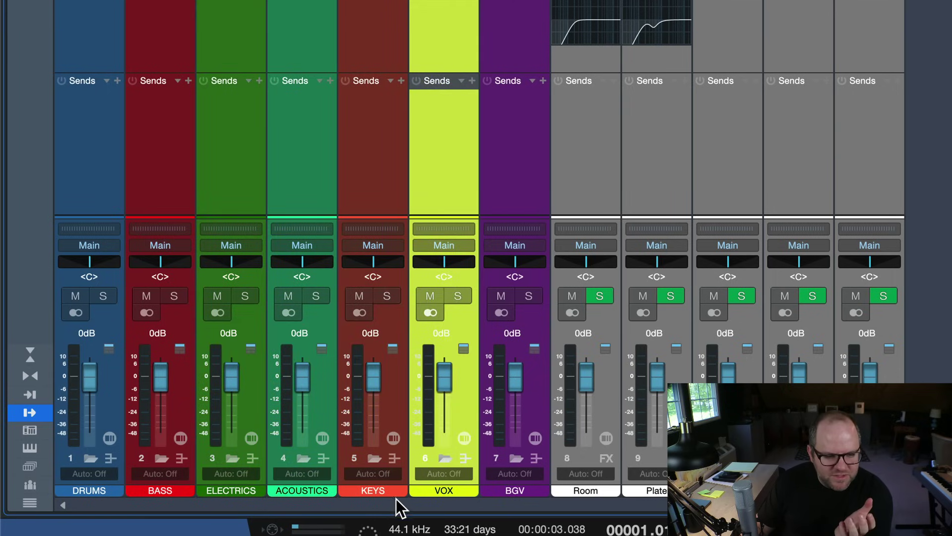
Recolor the KEYS channel on the color wheel to the golden orange FFBA19
left_click_drag(395, 490, 613, 445)
left_click(611, 481)
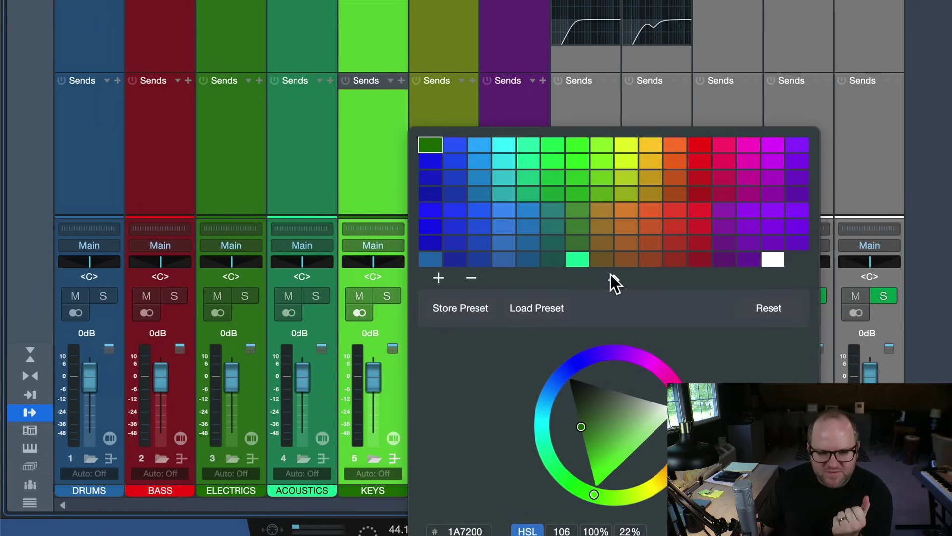
mouse_move(681, 453)
left_mouse_down()
mouse_move(675, 464)
mouse_move(674, 445)
mouse_move(665, 477)
mouse_move(638, 409)
mouse_move(670, 476)
mouse_move(644, 415)
mouse_move(658, 457)
left_mouse_up()
left_click(658, 448)
left_click(265, 82)
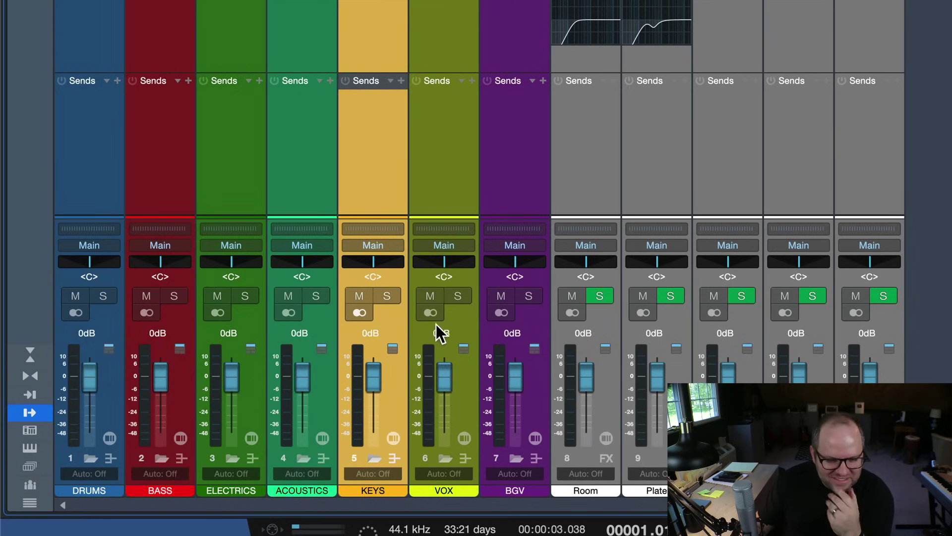
Recolor the VOX channel bright yellow by shifting the golden orange swatch's hue on the color wheel, and compare it with KEYS
left_click(454, 136)
left_click(466, 487)
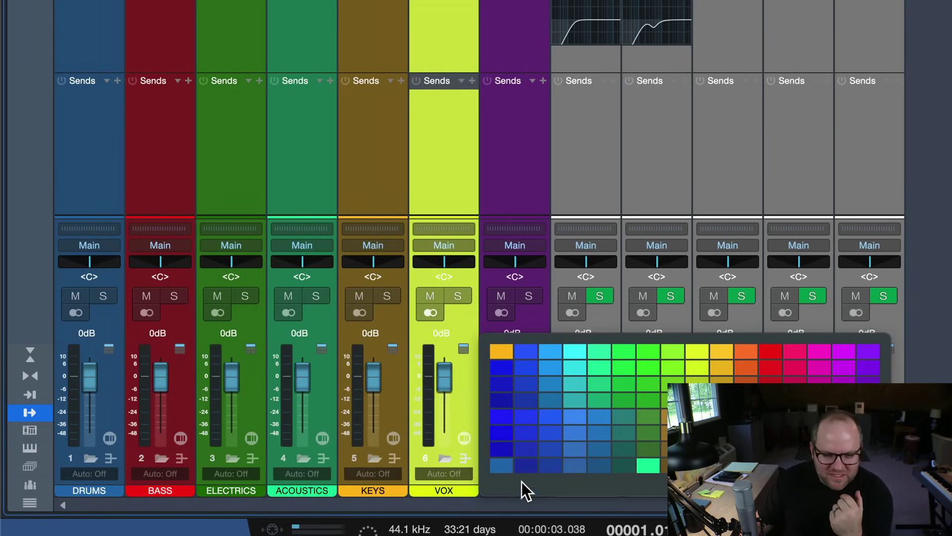
left_click(683, 484)
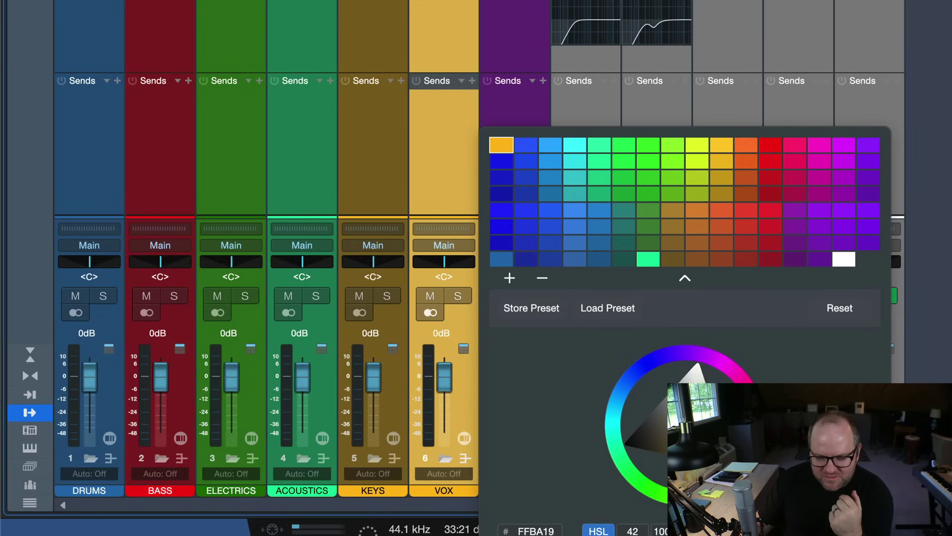
left_click_drag(739, 473, 725, 486)
left_click(379, 142)
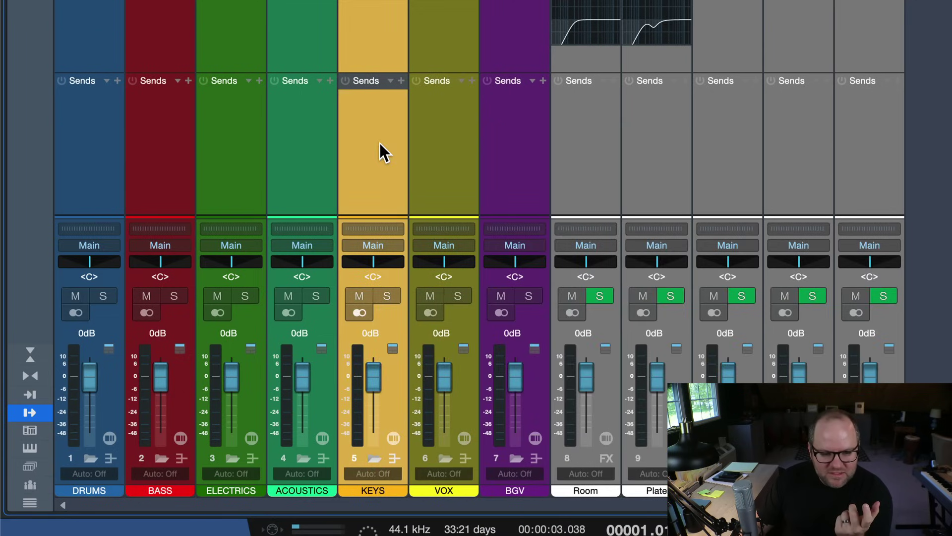
left_click(445, 147)
Customize the BGV channel's purple on the color wheel, shifting the hue toward blue and lightening it to BC90FF
left_click(506, 394)
left_click(538, 490)
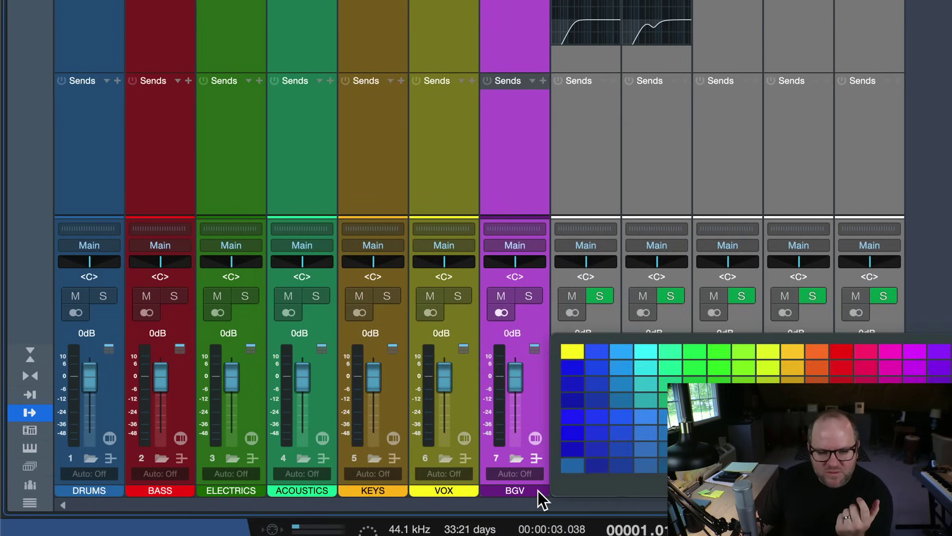
left_click(760, 479)
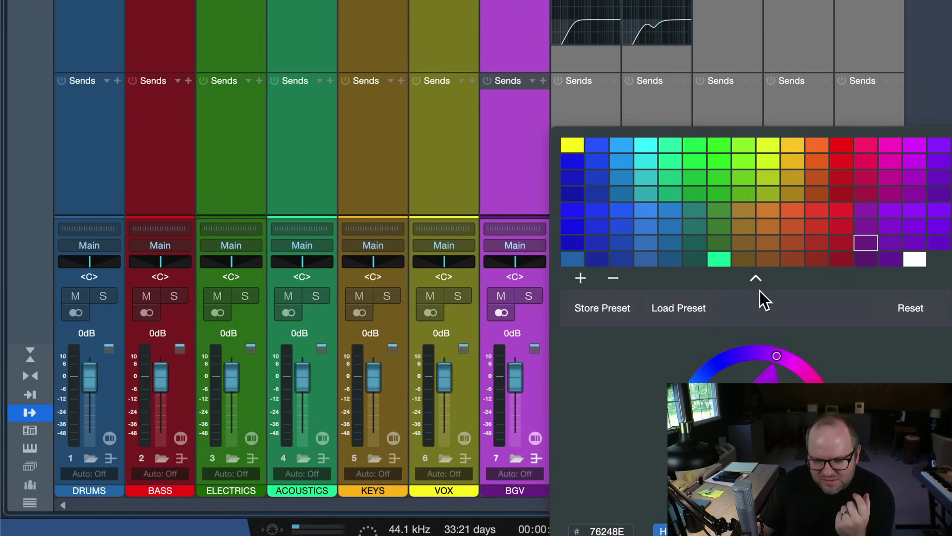
mouse_move(790, 367)
left_mouse_down()
mouse_move(782, 353)
mouse_move(749, 349)
left_mouse_up()
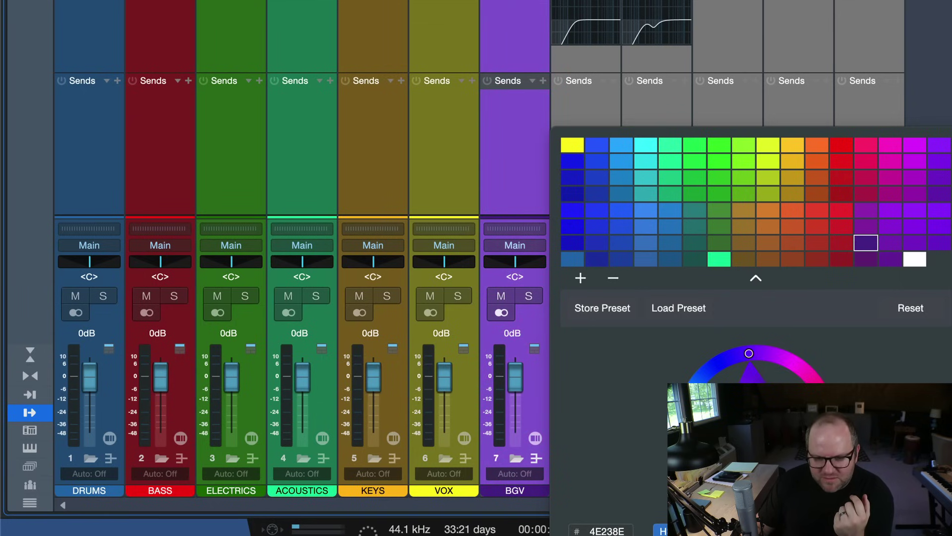
left_click_drag(738, 419, 786, 413)
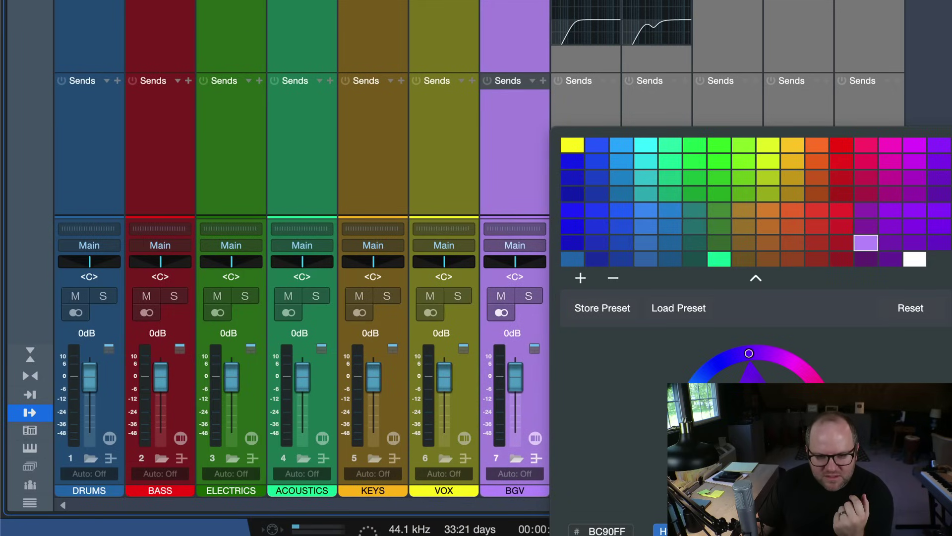
left_click(432, 154)
Select the KEYS, DRUMS, BASS and ELECTRICS channels in turn to review their colors
left_click(351, 144)
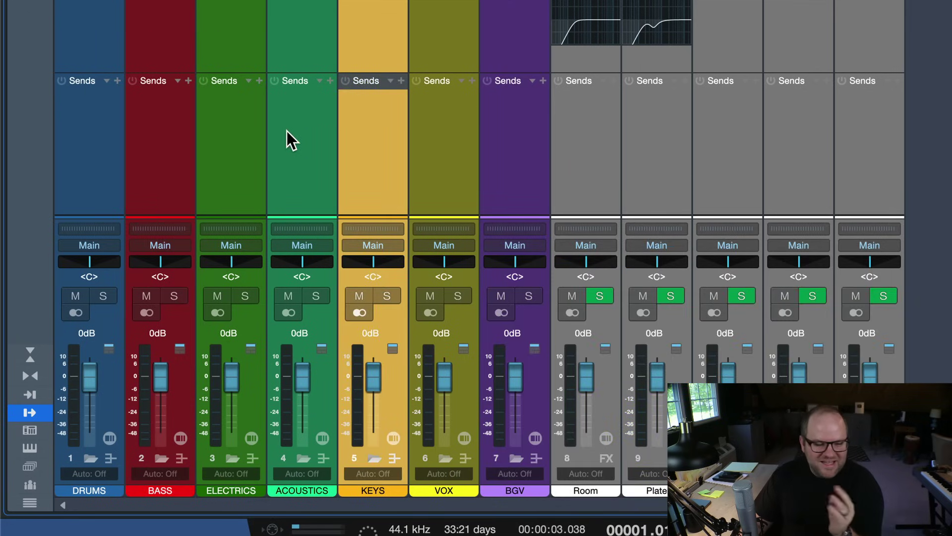
left_click(83, 149)
left_click(149, 159)
left_click(203, 159)
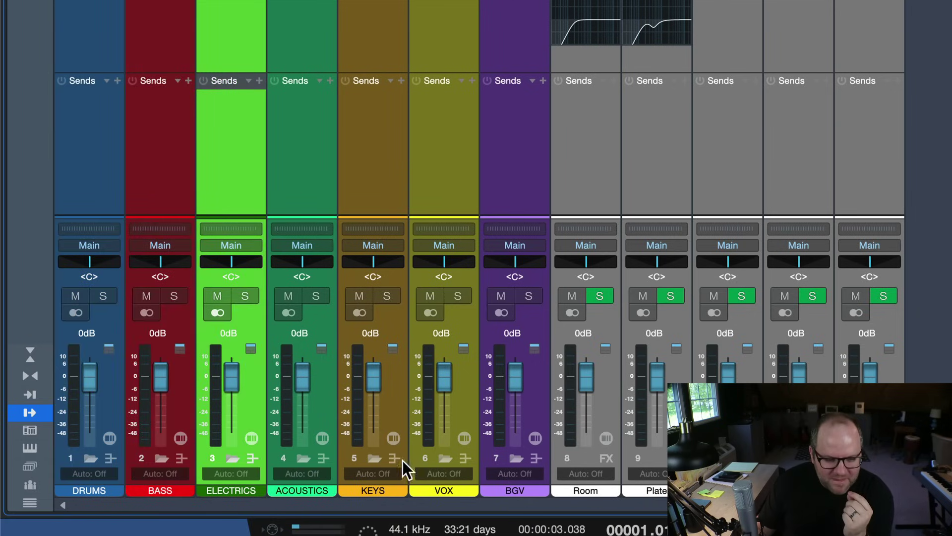
Recolor the KEYS channel with the orange swatch in the palette's second row
left_click(397, 487)
left_click_drag(398, 487, 676, 383)
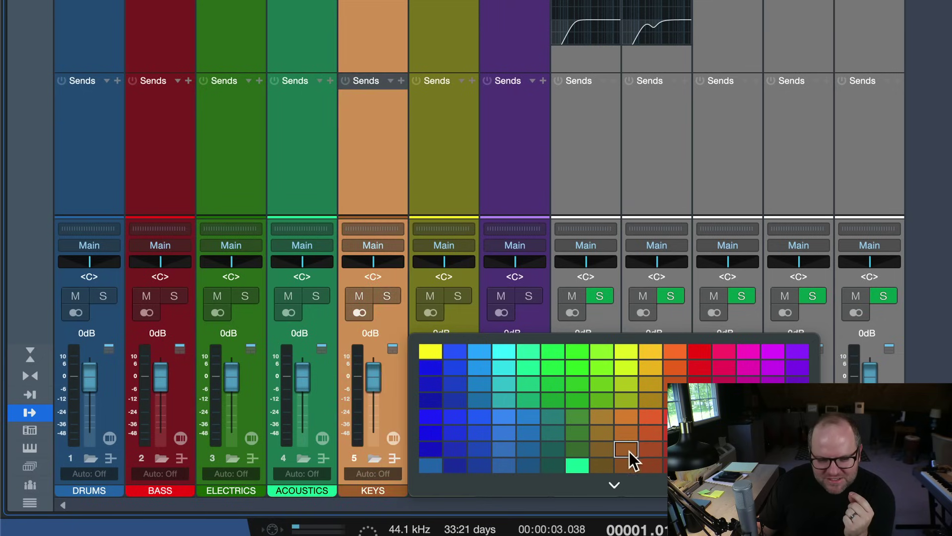
left_click(670, 369)
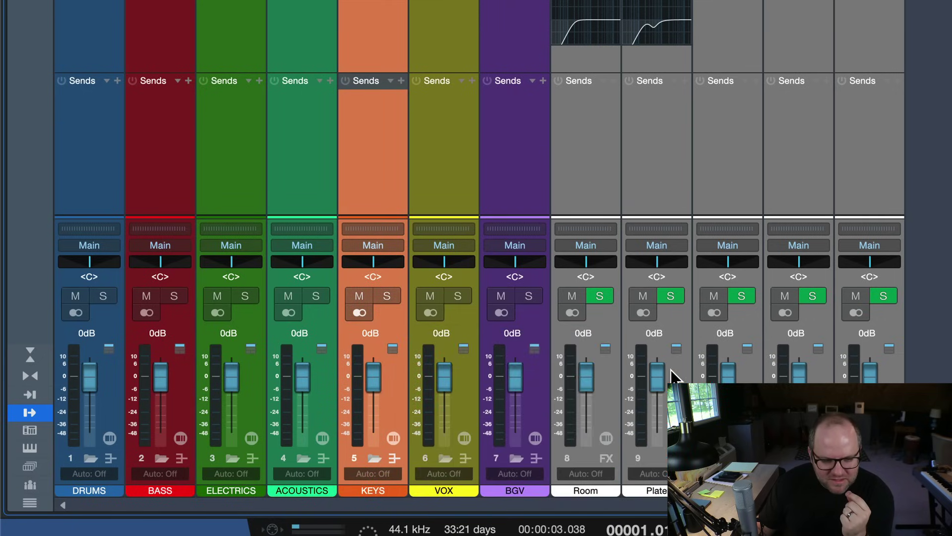
Fine-tune the KEYS color on the color wheel to a dark burnt orange and compare it with the VOX channel
left_click(404, 488)
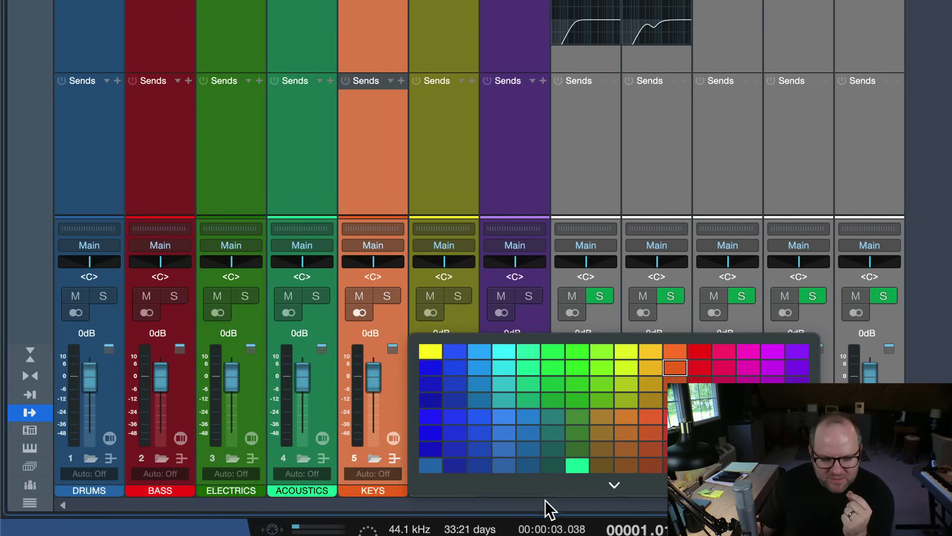
left_click(611, 486)
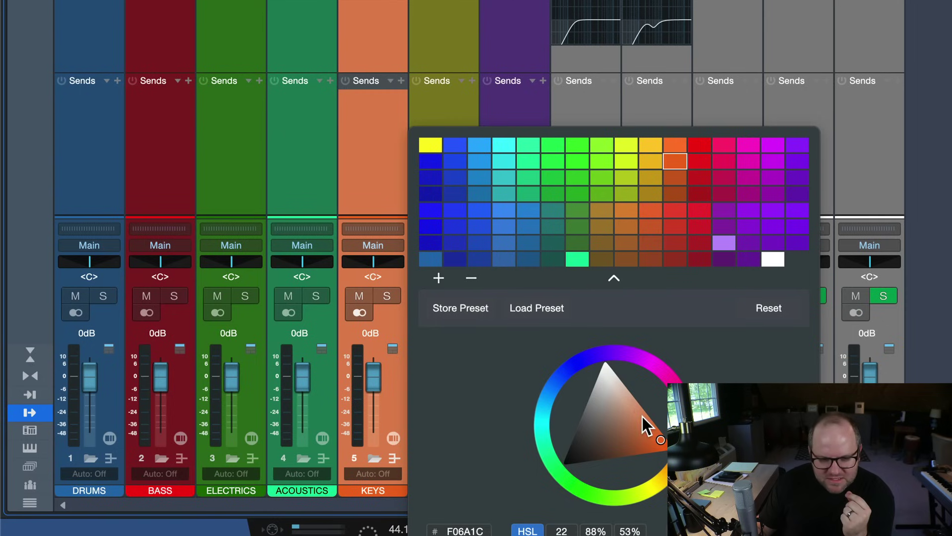
left_click_drag(641, 416, 639, 404)
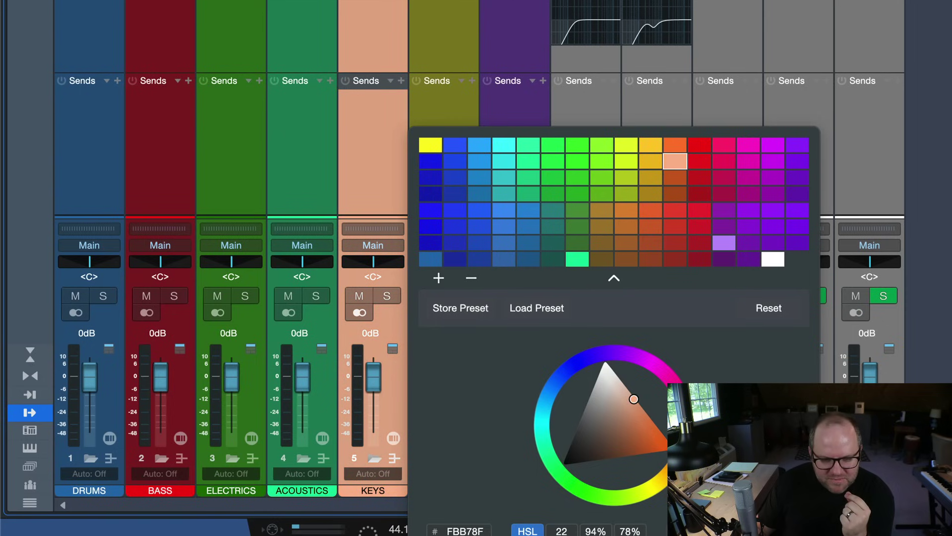
left_click_drag(681, 452, 652, 454)
left_click(373, 177)
left_click(456, 168)
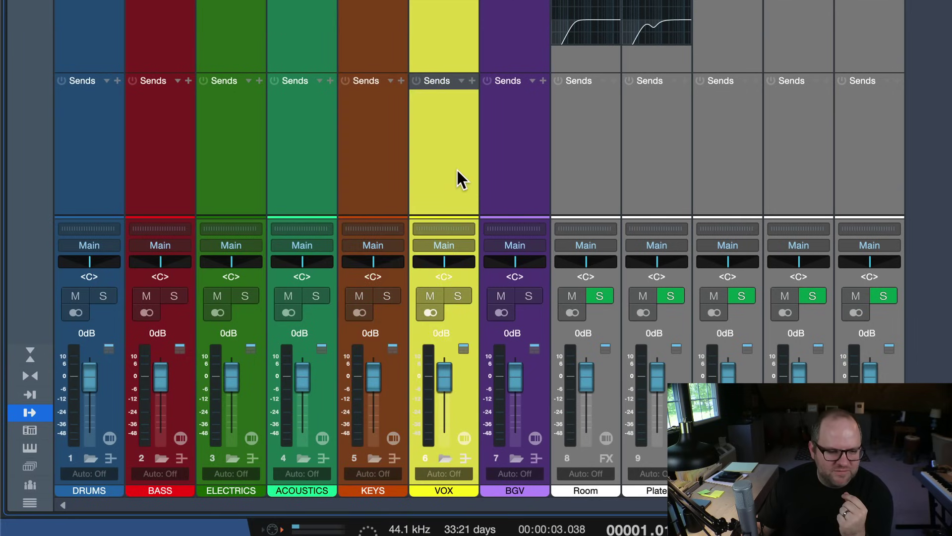
Select all five effects channels, from Room through Long Delay
left_click(492, 174)
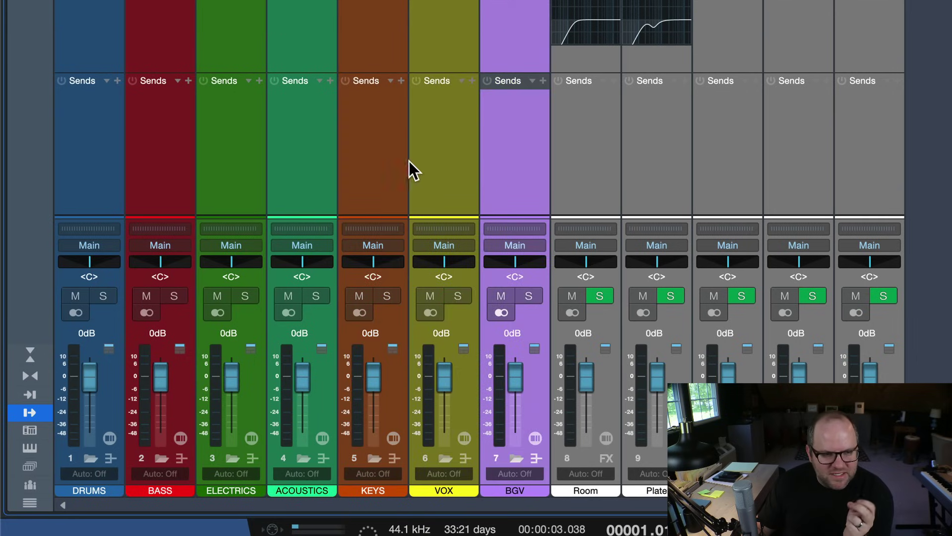
left_click(570, 196)
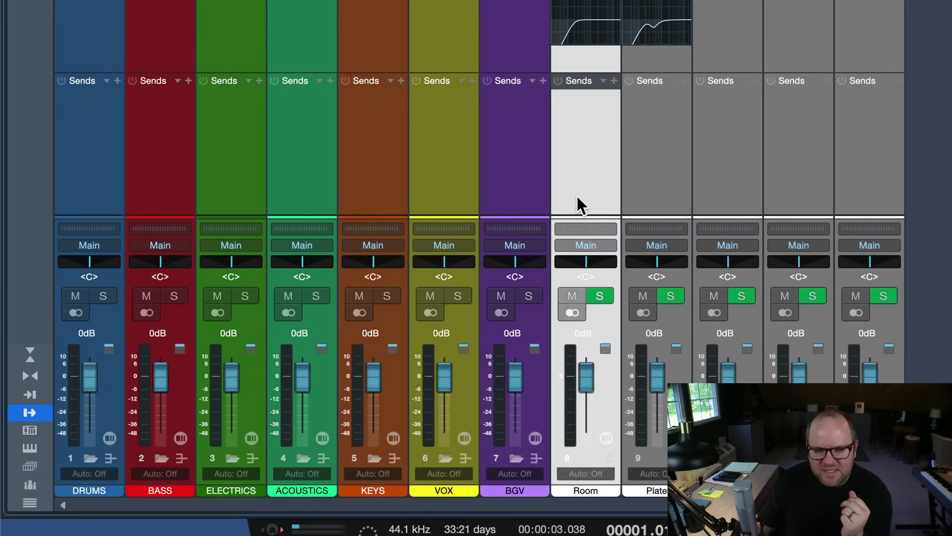
right_click(865, 202)
left_click(608, 163)
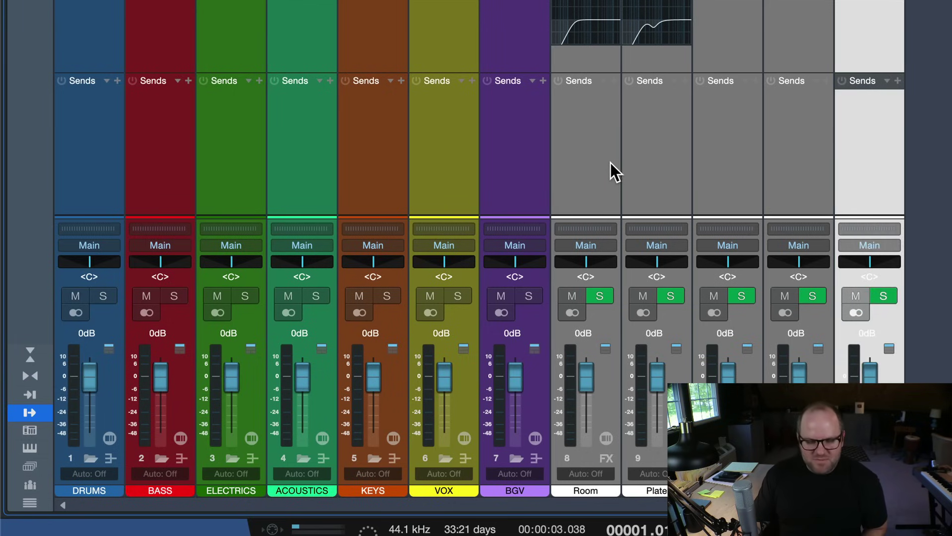
left_click(603, 167)
left_click(864, 180, "shift")
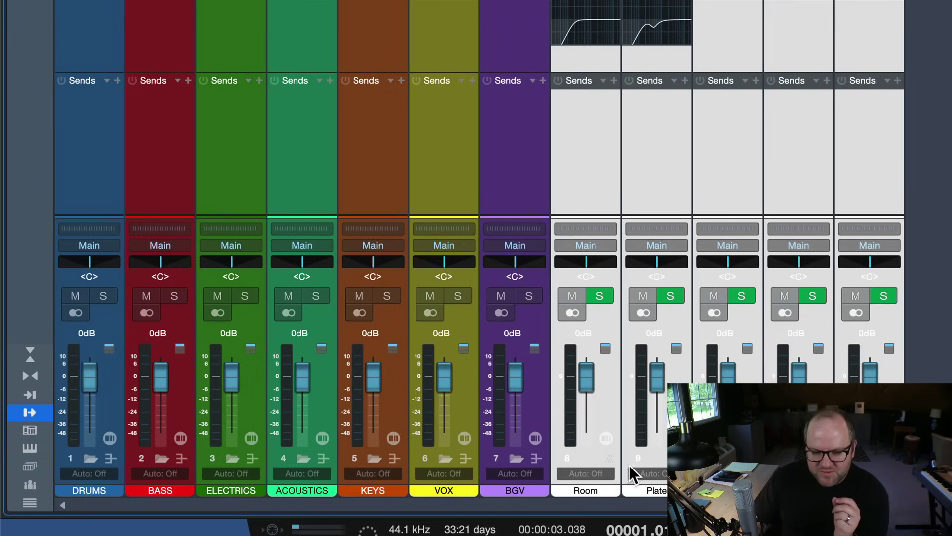
Recolor the selected effects channels on the color wheel with a pale aqua green
left_click(611, 491)
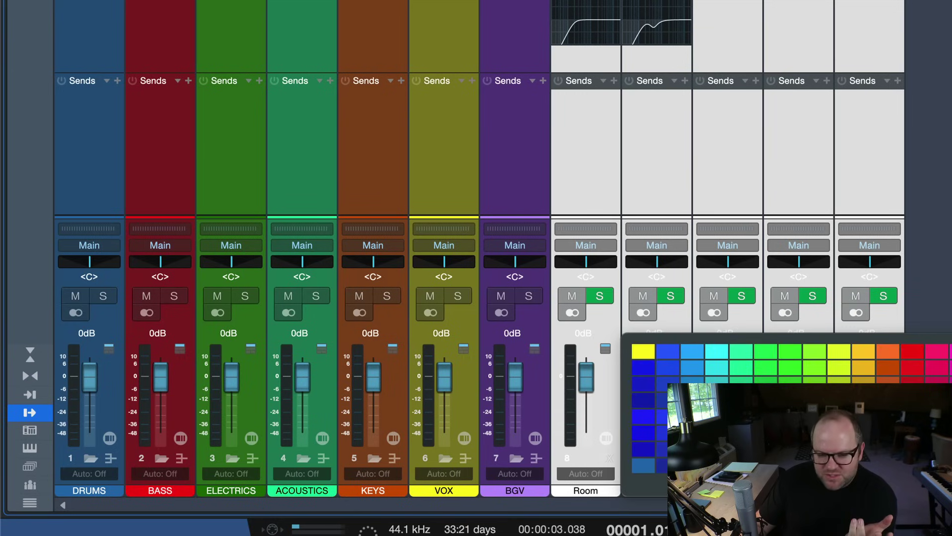
left_click(833, 484)
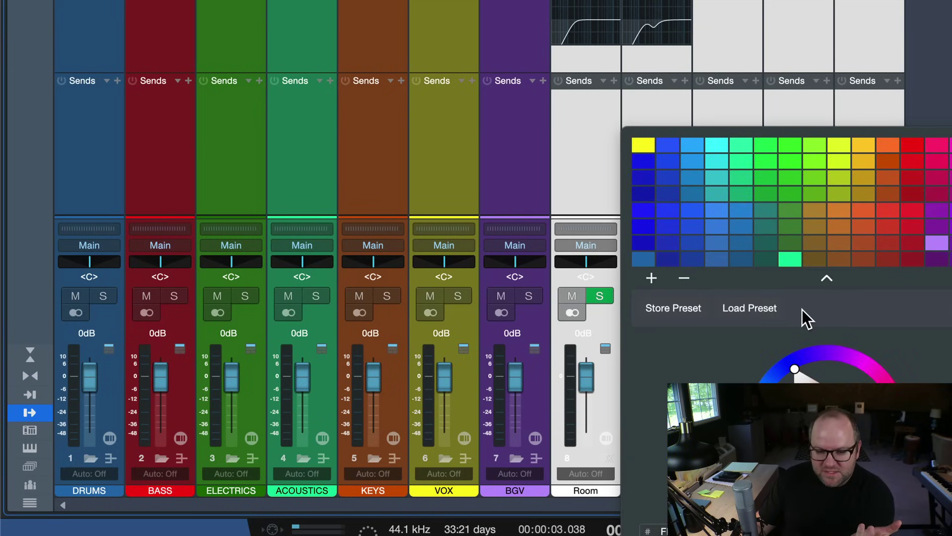
left_click(756, 438)
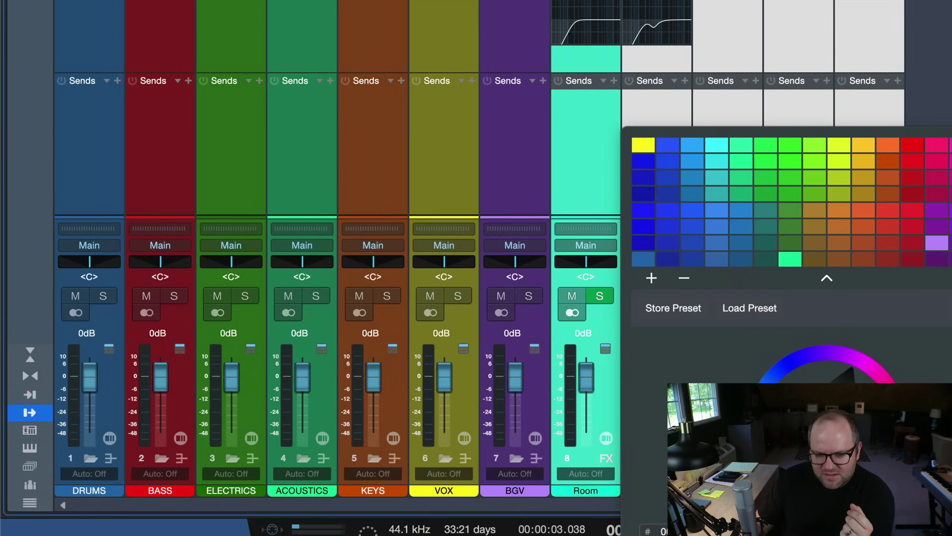
left_click(832, 459)
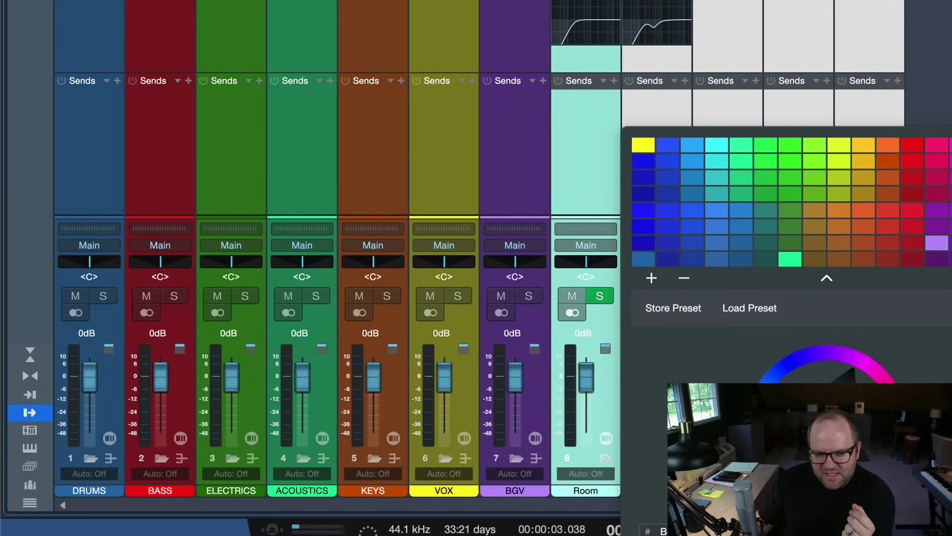
left_click(487, 184)
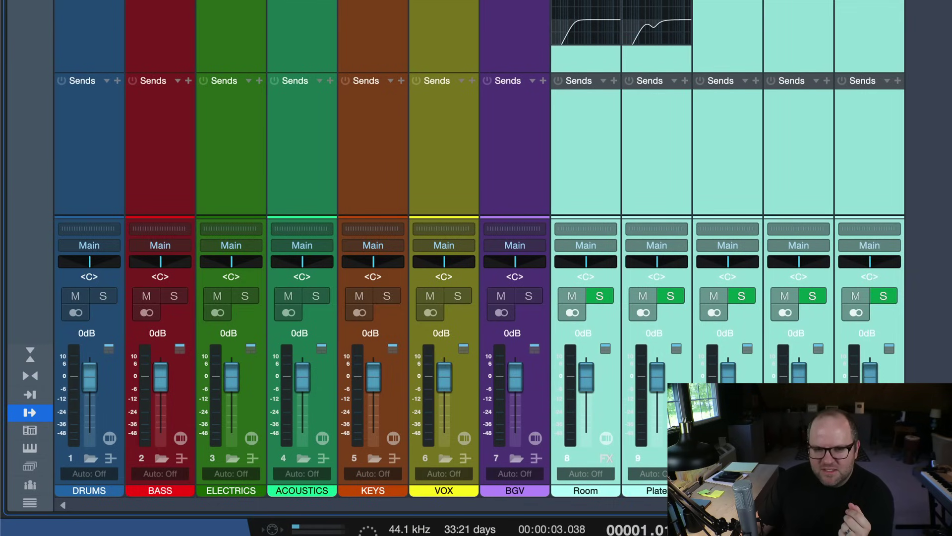
Check the highlighted VOX and DRUMS channel colors and save the song
left_click(454, 106)
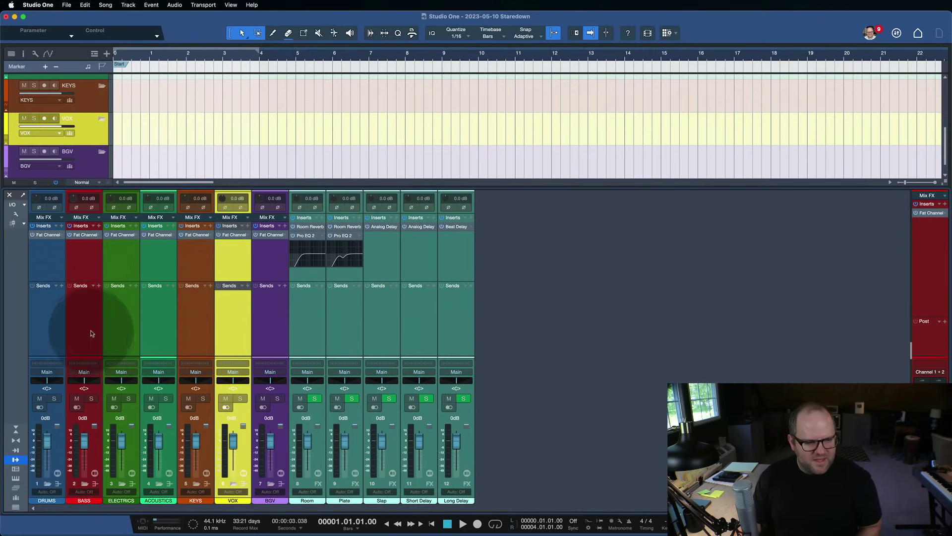
left_click(54, 326)
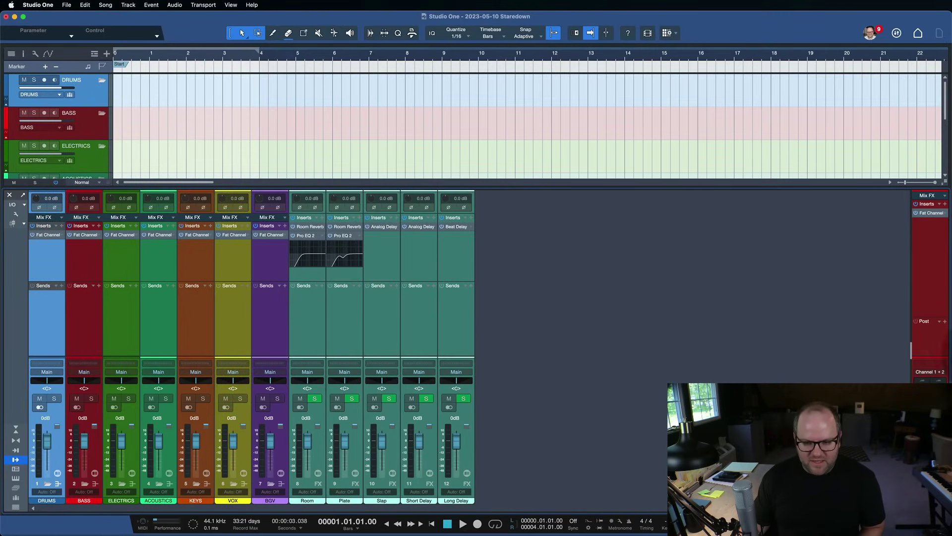
key("super+s")
left_click(148, 316)
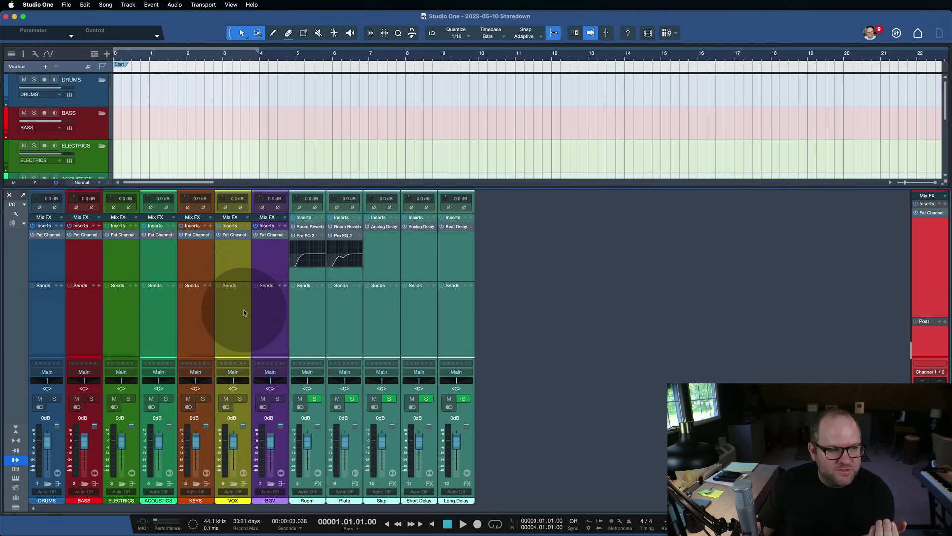
left_click(239, 208)
key("F3")
key("F3")
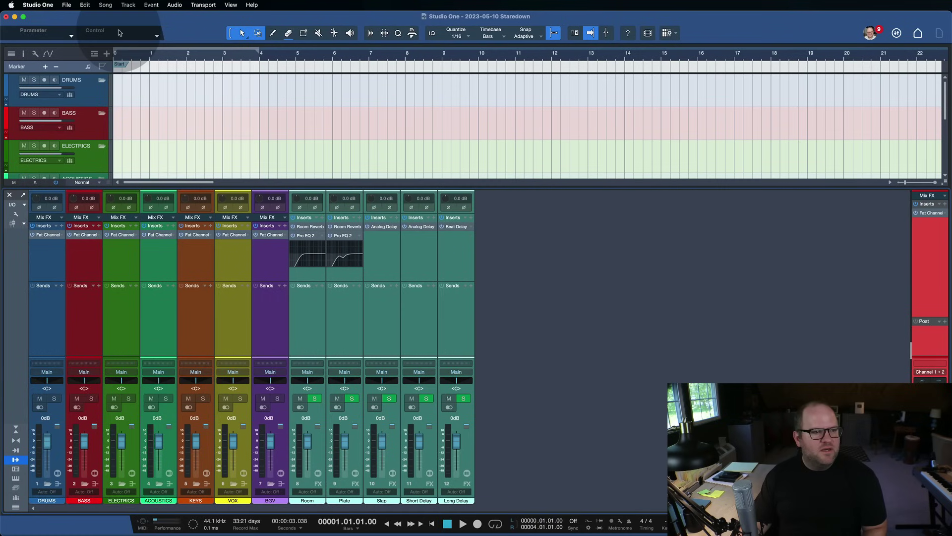
Save the song as a template that replaces the existing Mix Template.songtemplate
left_click(66, 5)
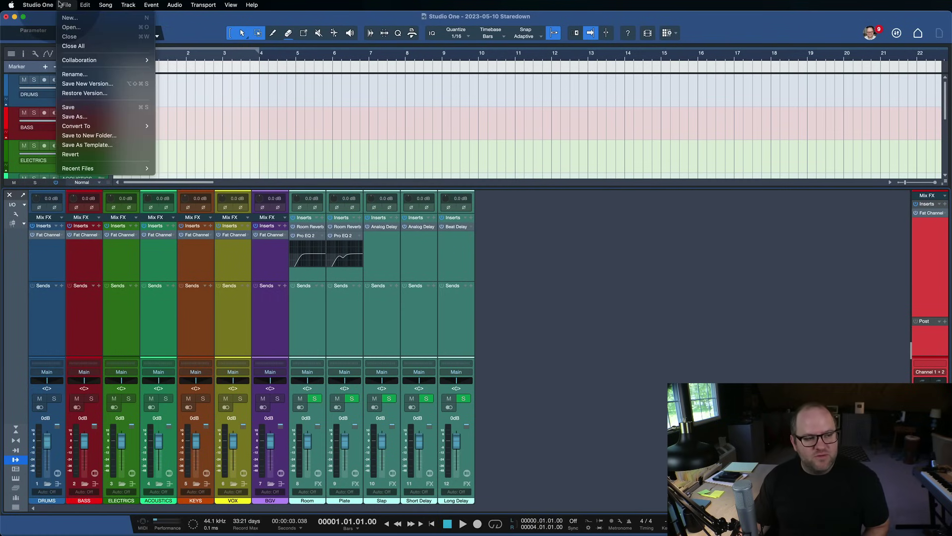
left_click(94, 144)
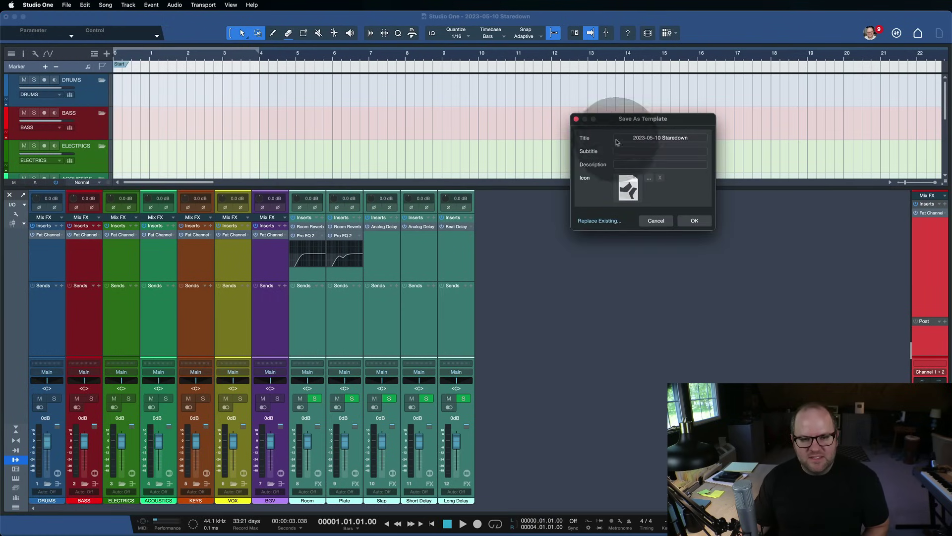
left_click(599, 221)
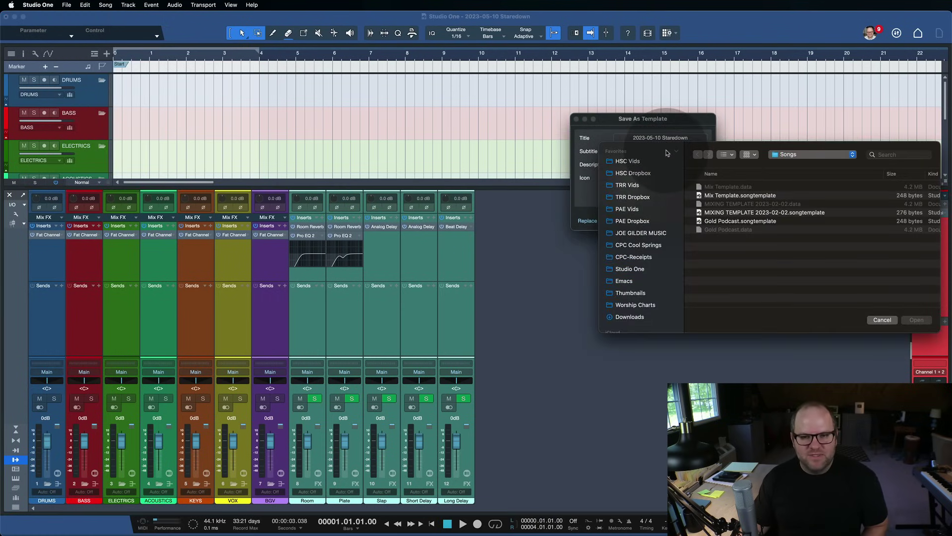
left_click_drag(842, 145, 396, 119)
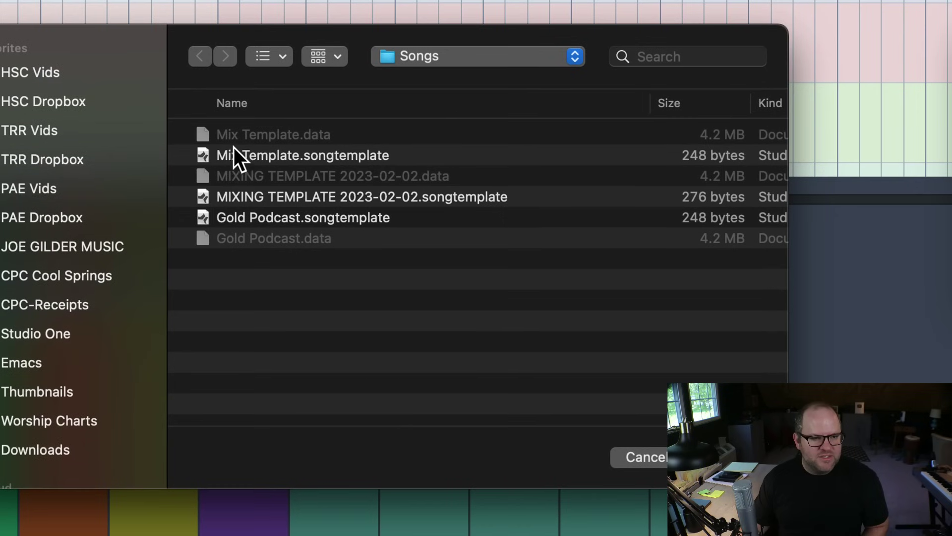
left_click(216, 159)
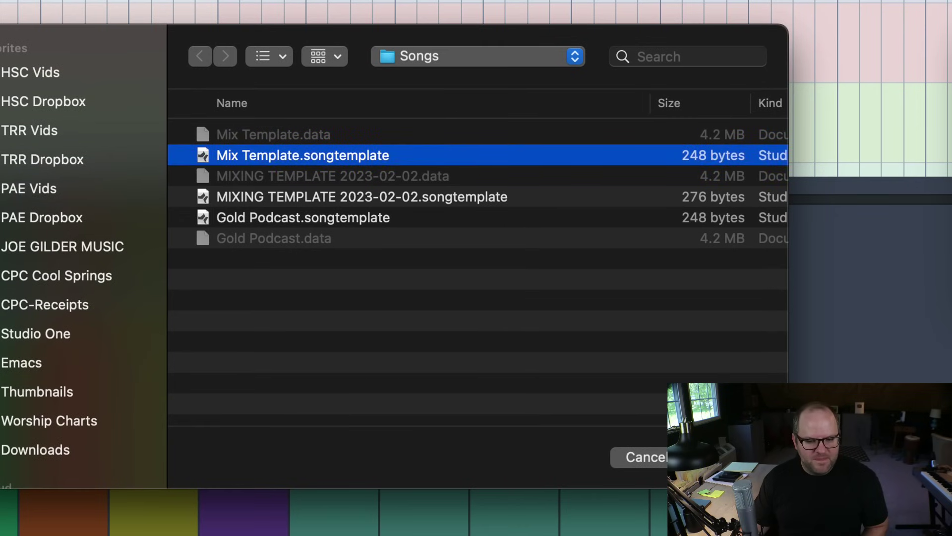
left_click(731, 457)
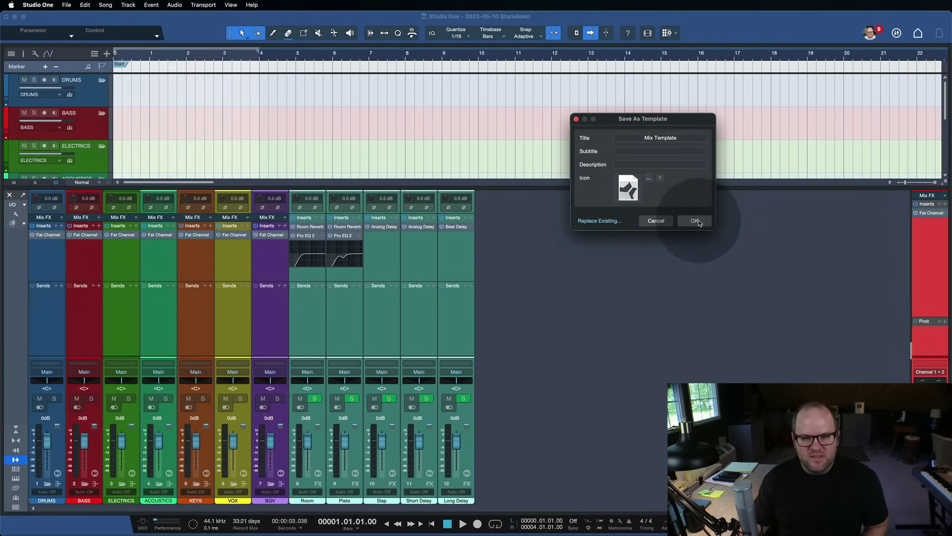
left_click(697, 221)
Select the Plate channel and the DRUMS through BGV bus channels one after another to review their colors
left_click(341, 309)
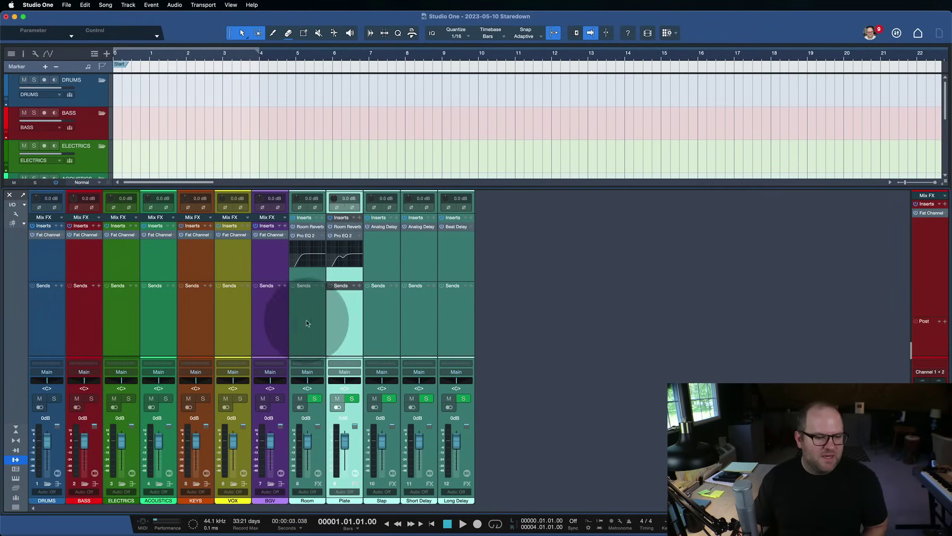
left_click(268, 322)
left_click(159, 322)
left_click(87, 328)
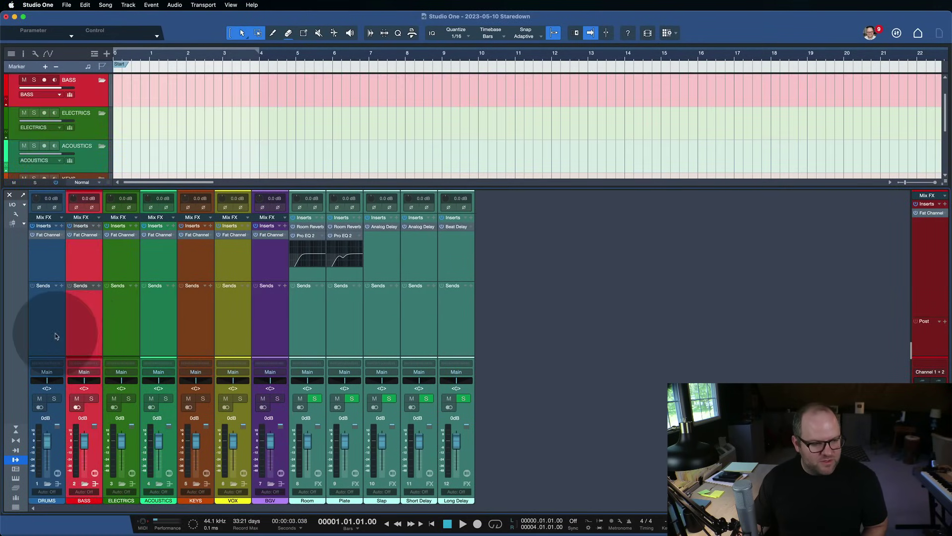
left_click(55, 335)
left_click(121, 322)
left_click(156, 323)
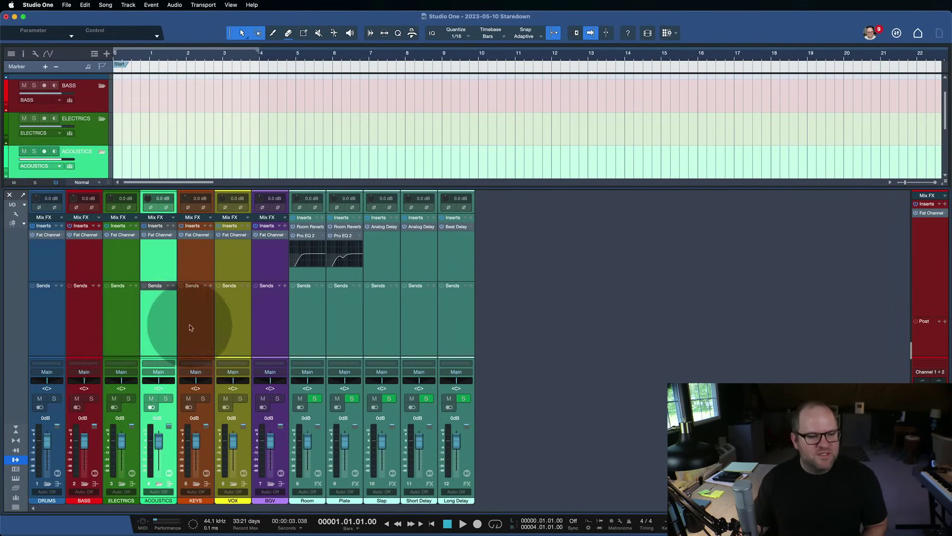
left_click(190, 327)
left_click(232, 327)
left_click(263, 329)
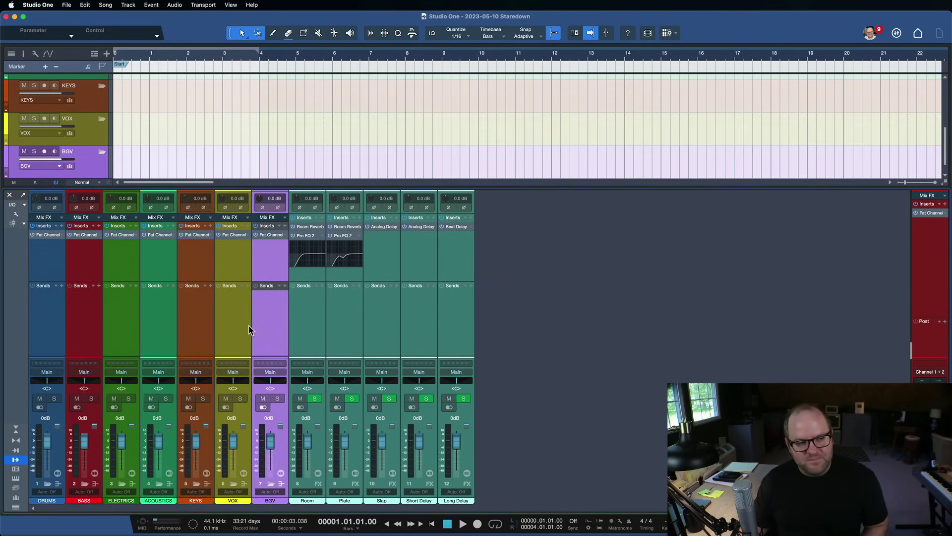
Hide the console and open the file browser beside the arrangement
key("F3")
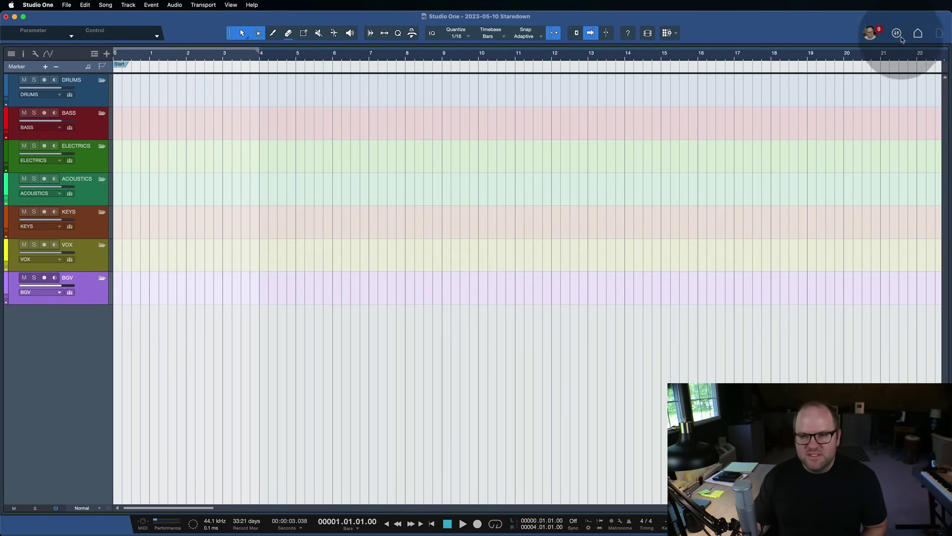
key("F5")
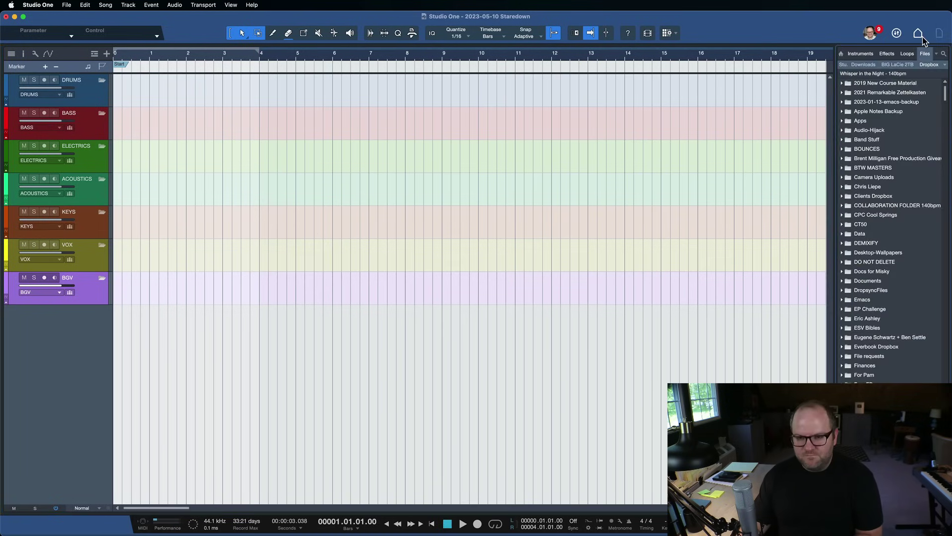
Try to add It's Not Over.mp3 from the BOUNCES folder to the arrangement
double_click(873, 148)
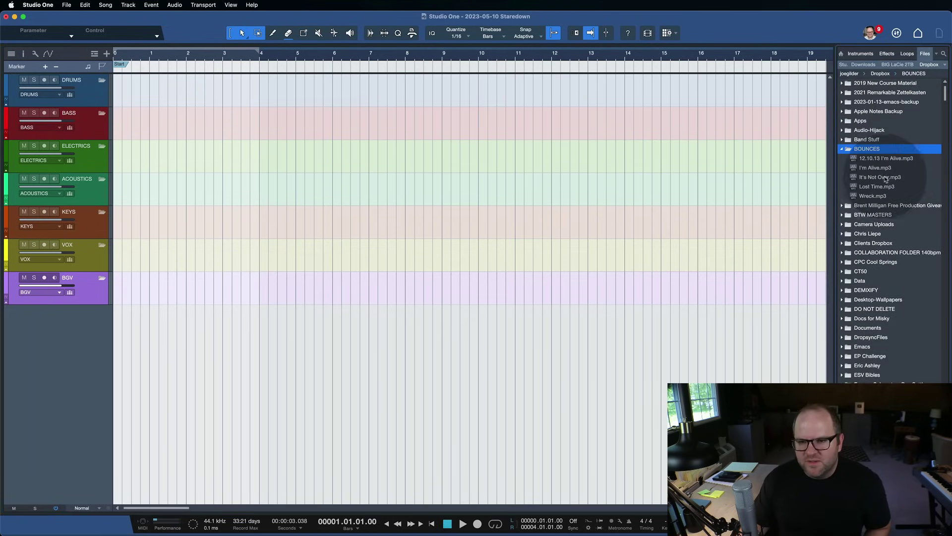
left_click_drag(875, 177, 191, 326)
left_click(606, 214)
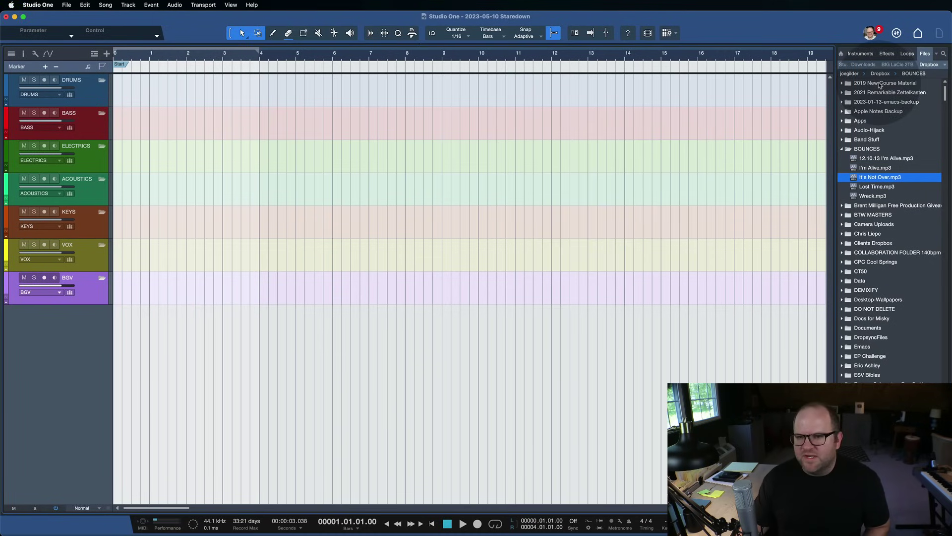
Import All In My Head.wav from the All in My Head - 2022 folder as a new track below BGV
scroll(863, 361, "down", 3)
scroll(863, 361, "down", 8)
left_click(848, 210)
scroll(858, 233, "down", 4)
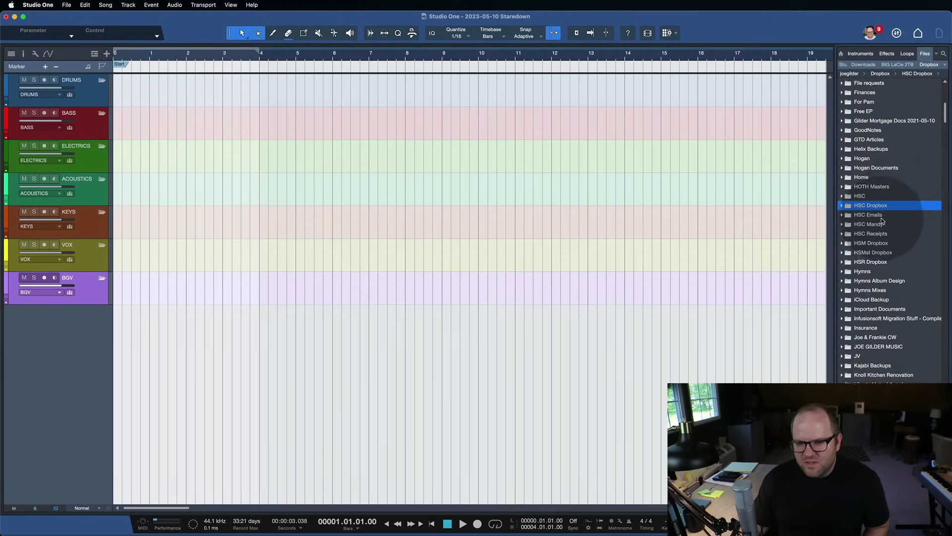
double_click(868, 256)
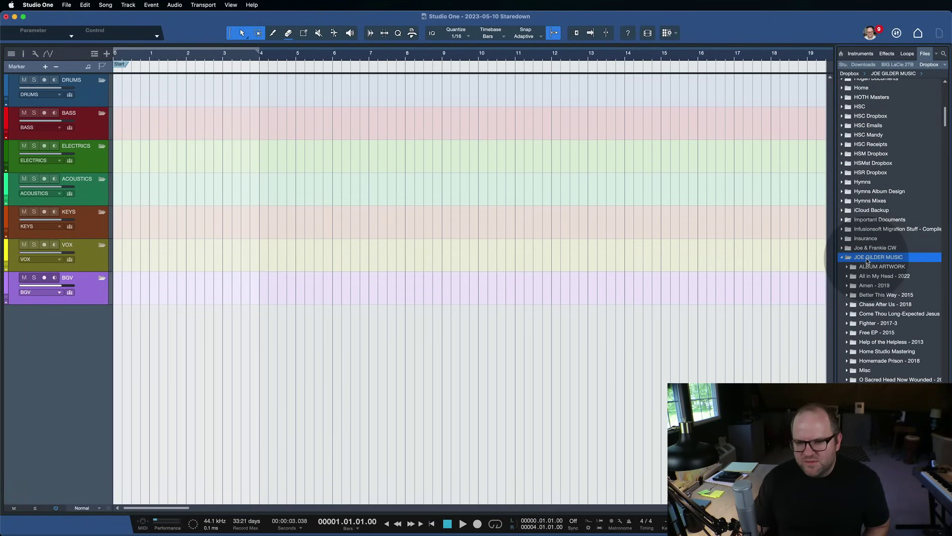
double_click(880, 276)
left_click_drag(880, 295, 212, 379)
Move the All In My Head event to the song's start and its track into the ACOUSTICS folder
left_click_drag(255, 335, 152, 336)
left_click_drag(94, 320, 99, 189)
left_click_drag(99, 294, 91, 226)
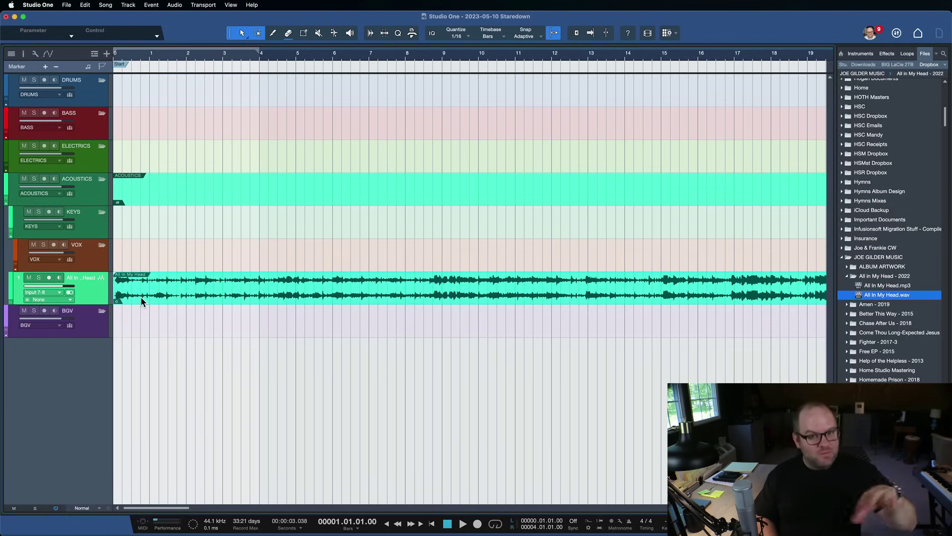
Delete the All In My Head audio event and save the song without copying the external file to the Media Folder
key("Delete")
key("super+s")
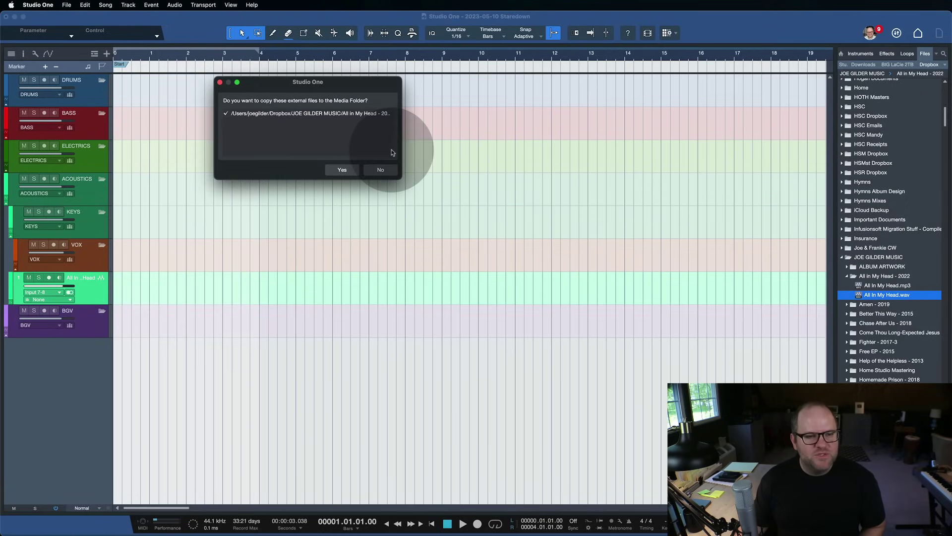
left_click(380, 170)
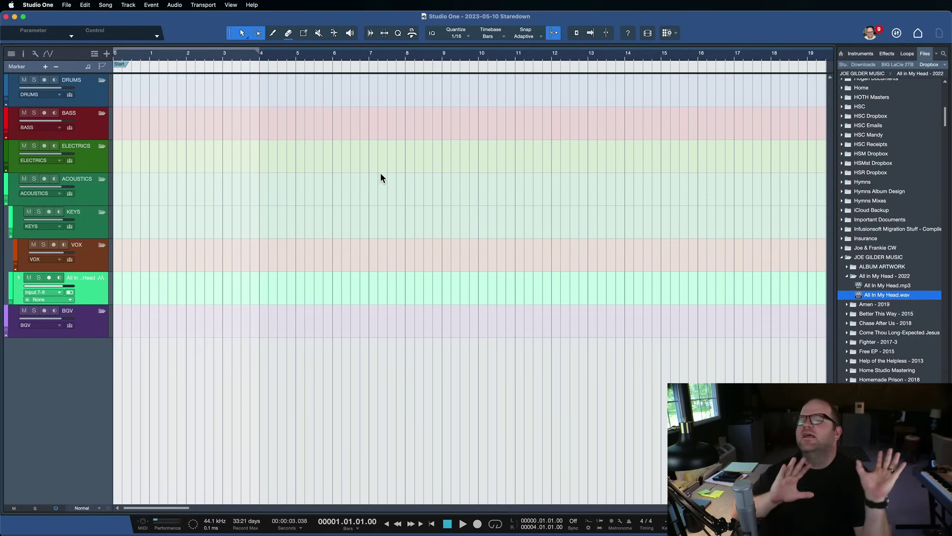
Show the console again below the arrangement
left_click(267, 154)
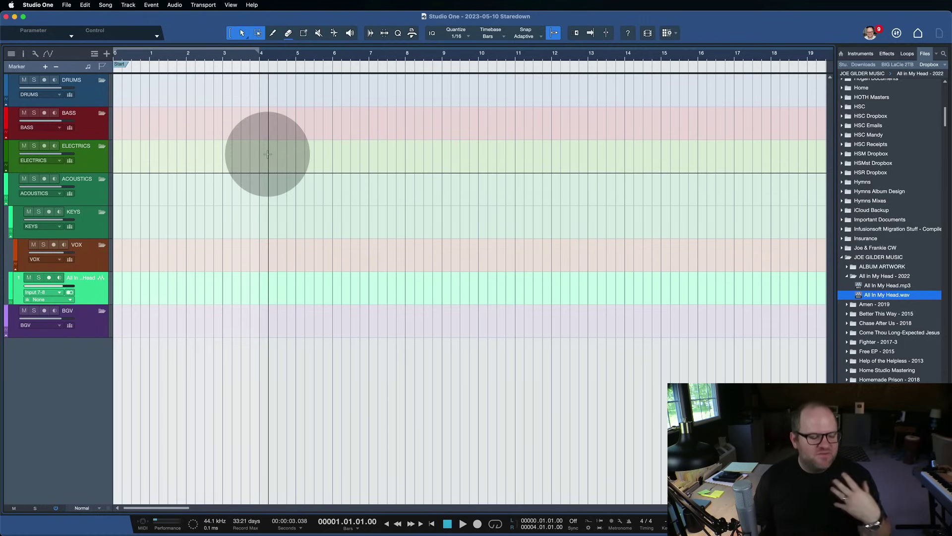
key("F3")
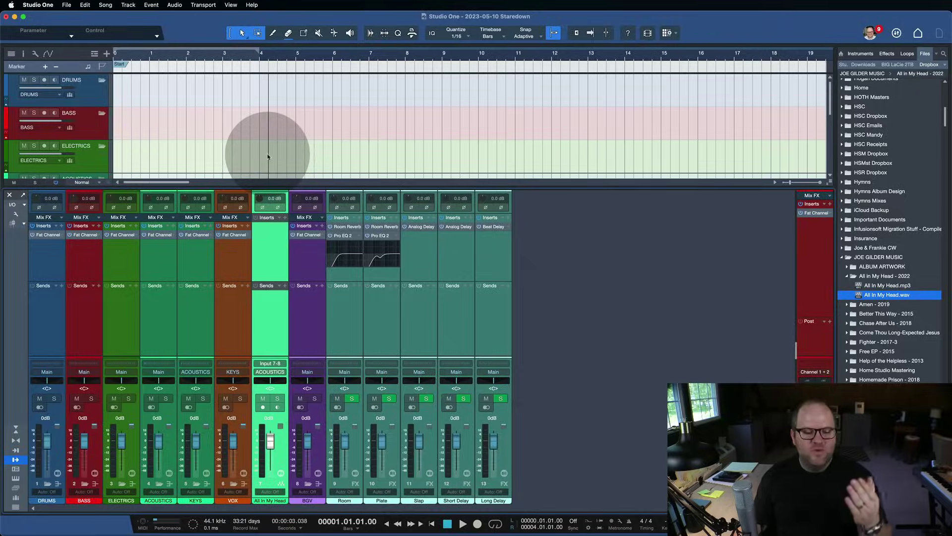